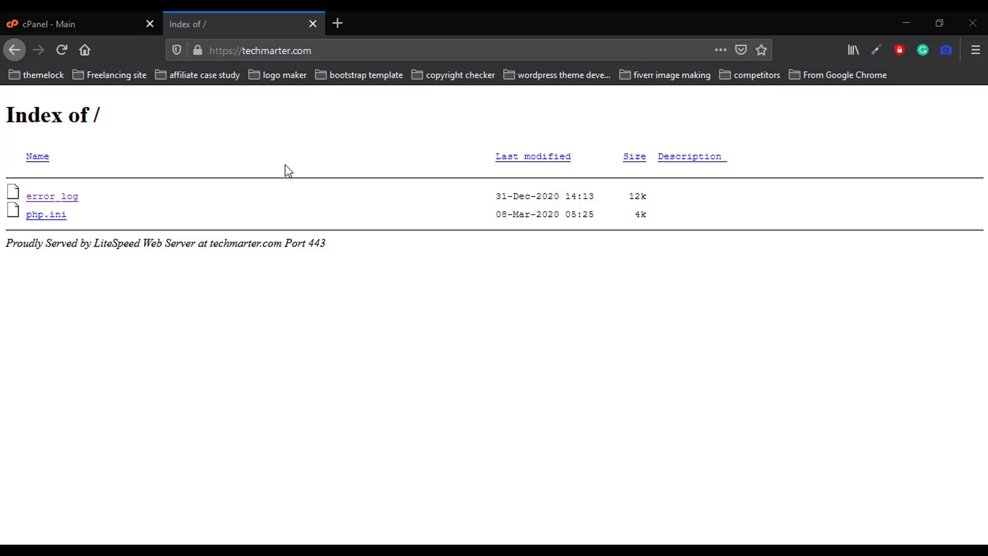
Return to the techmarter.com cPanel dashboard and scroll through its Files and JetBackup tools
{"action": "left_click", "coordinate": [49, 24]}
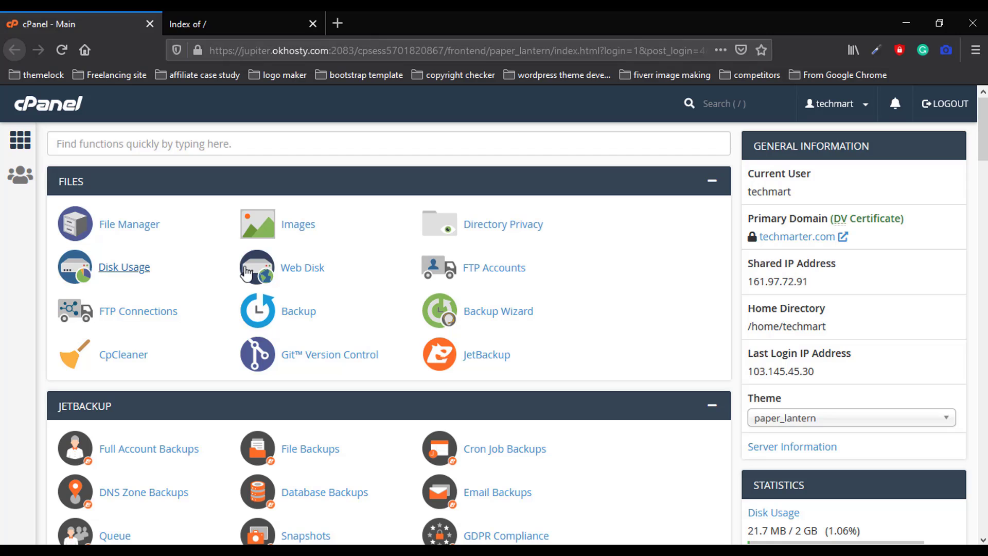
{"action": "scroll", "coordinate": [631, 284], "scroll_direction": "down", "scroll_amount": 3}
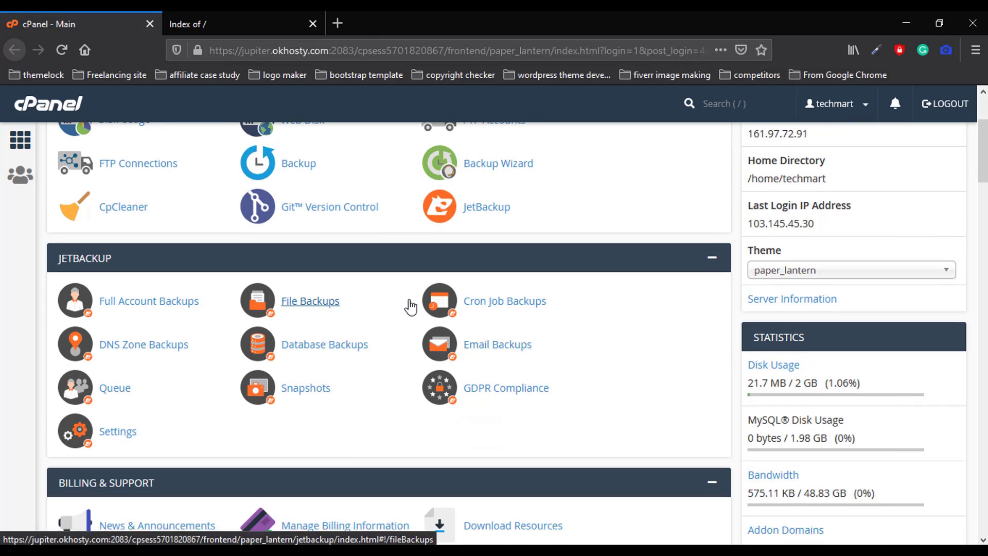
{"action": "scroll", "coordinate": [410, 304], "scroll_direction": "up", "scroll_amount": 3}
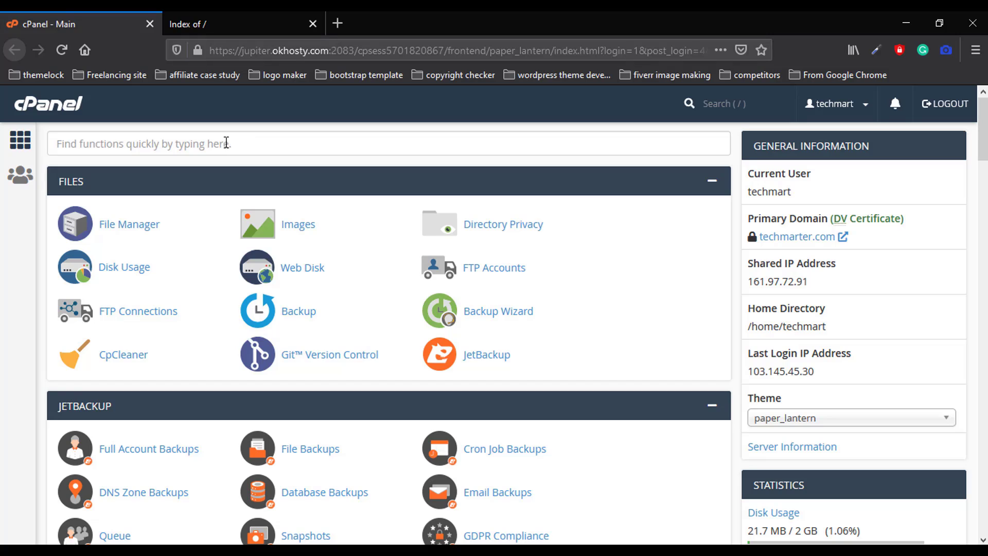
Search cPanel functions for 'sof', open Softaculous Apps Installer and browse its Top Scripts
{"action": "left_click", "coordinate": [155, 146]}
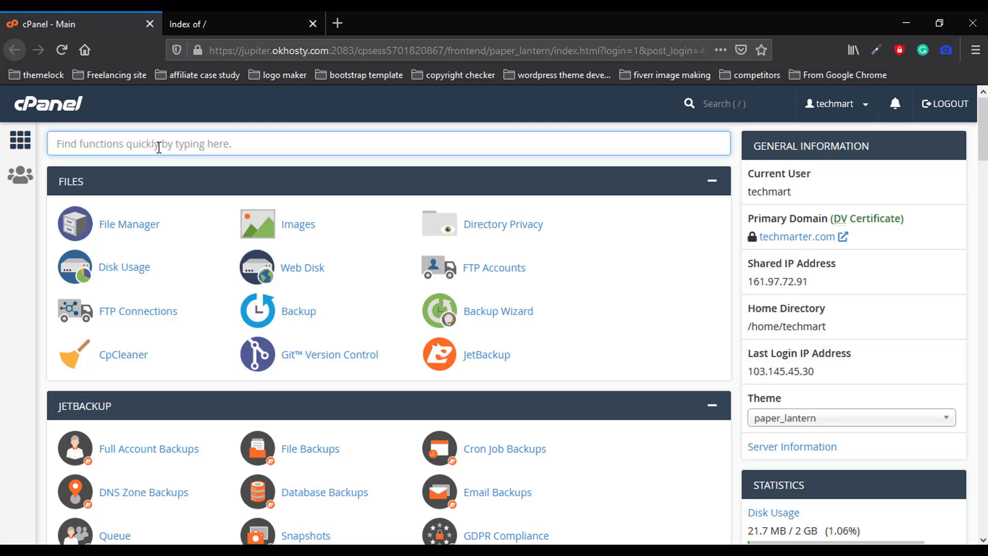
{"action": "type", "text": "soft"}
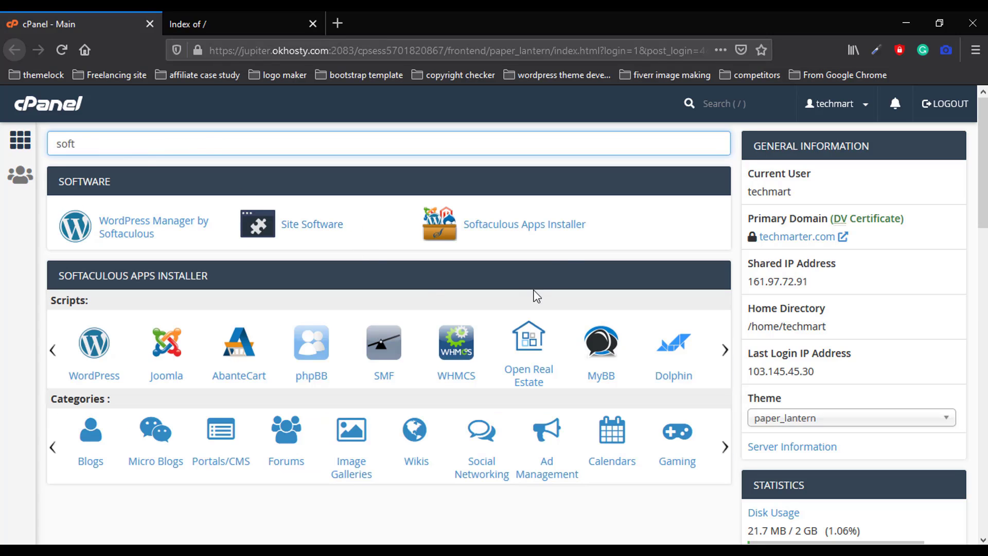
{"action": "left_click", "coordinate": [522, 228]}
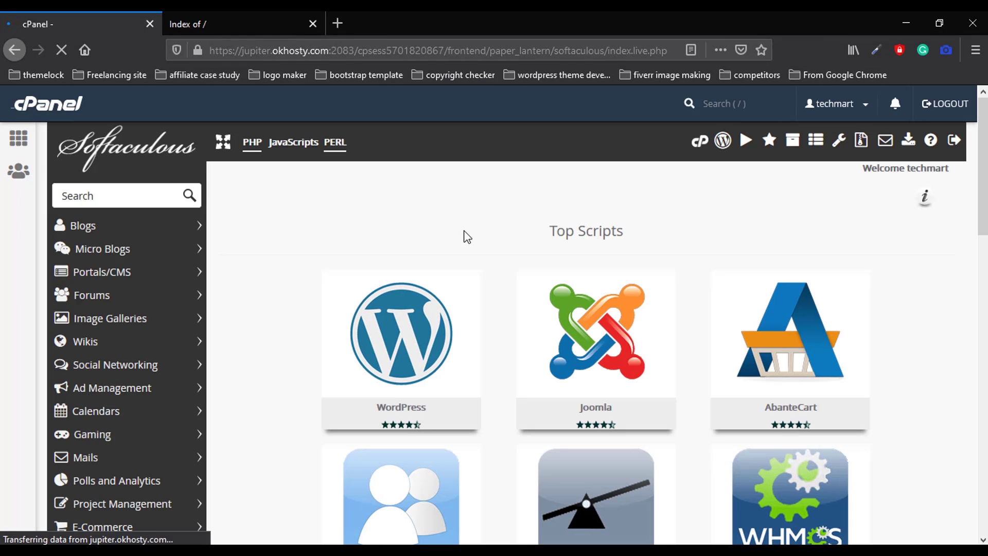
{"action": "scroll", "coordinate": [510, 267], "scroll_direction": "down", "scroll_amount": 3}
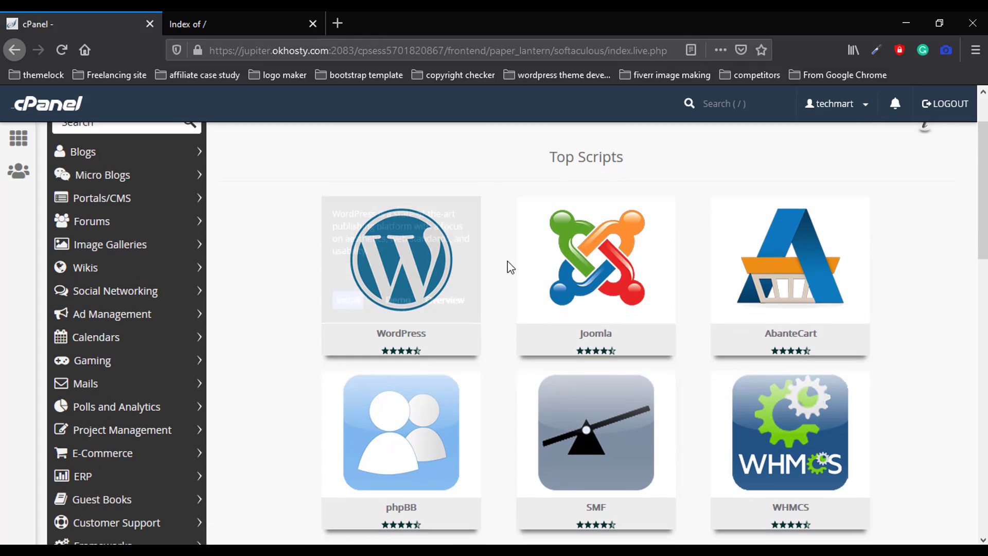
{"action": "scroll", "coordinate": [750, 334], "scroll_direction": "down", "scroll_amount": 3}
{"action": "scroll", "coordinate": [481, 361], "scroll_direction": "up", "scroll_amount": 3}
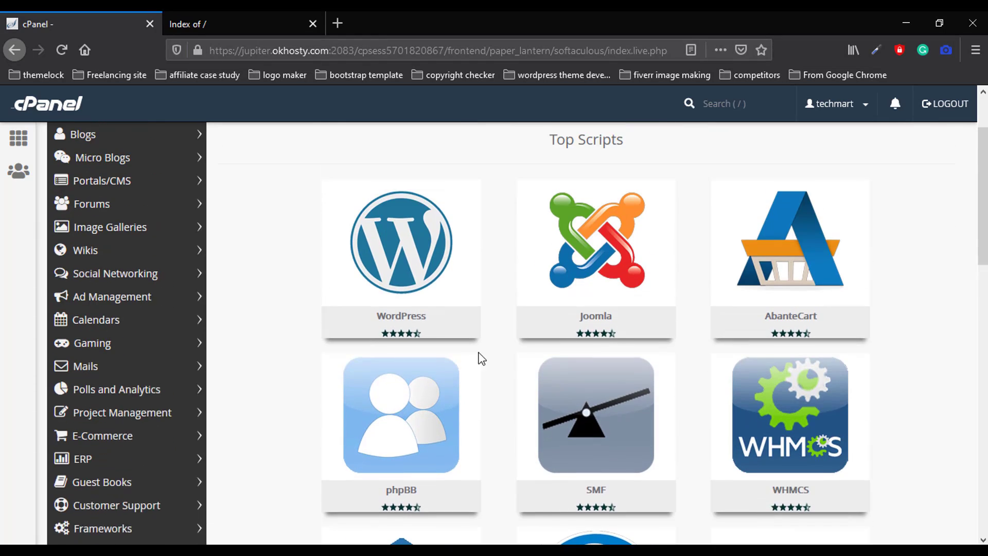
{"action": "scroll", "coordinate": [482, 361], "scroll_direction": "up", "scroll_amount": 1}
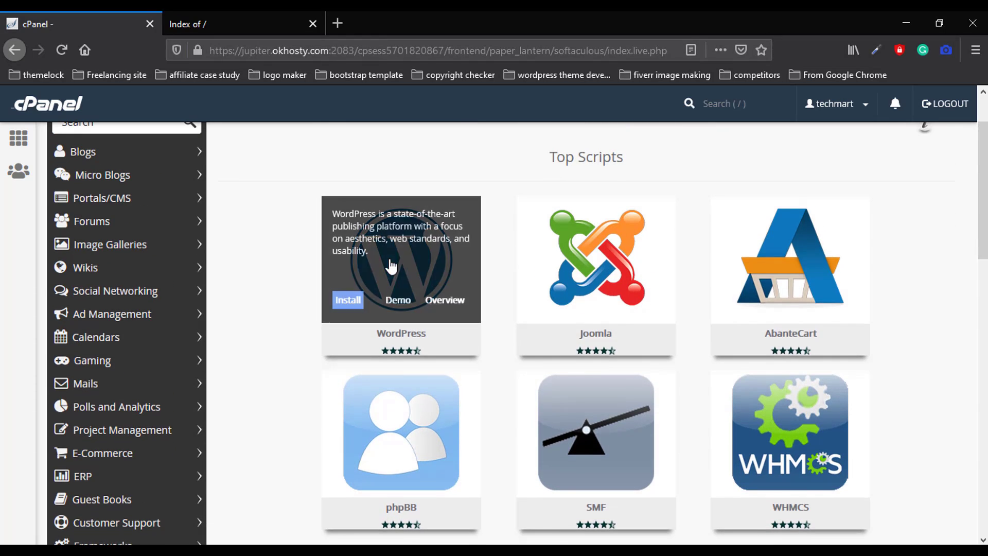
Start the WordPress install, view its Overview and Features, then return to the Install form
{"action": "left_click", "coordinate": [350, 302]}
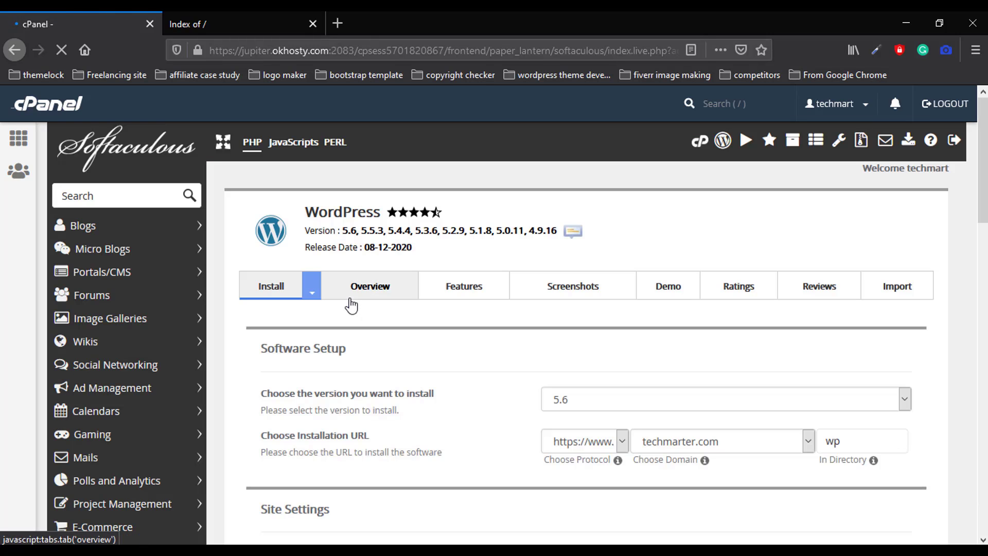
{"action": "scroll", "coordinate": [368, 338], "scroll_direction": "down", "scroll_amount": 3}
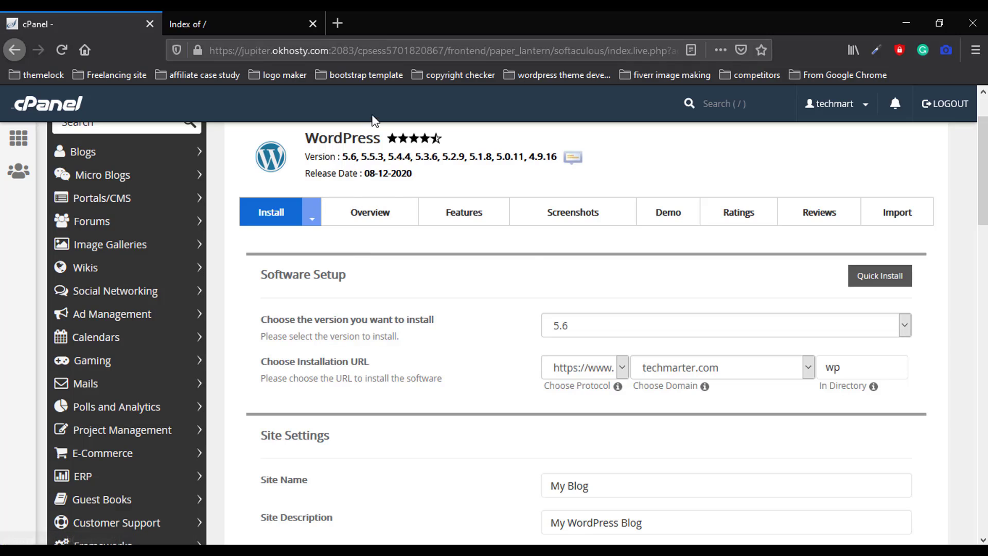
{"action": "left_click", "coordinate": [374, 214]}
{"action": "left_click", "coordinate": [466, 215]}
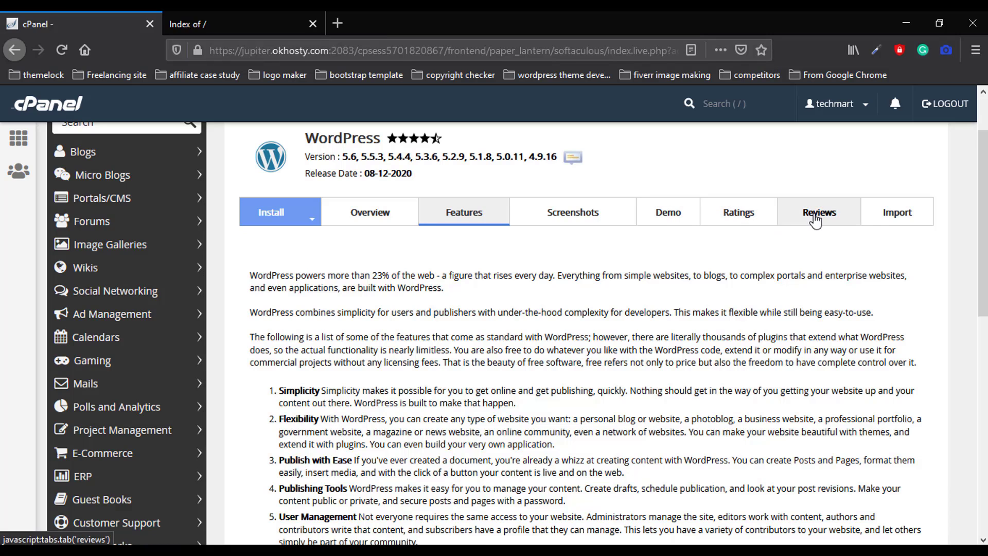
{"action": "left_click", "coordinate": [272, 216]}
{"action": "scroll", "coordinate": [474, 289], "scroll_direction": "down", "scroll_amount": 3}
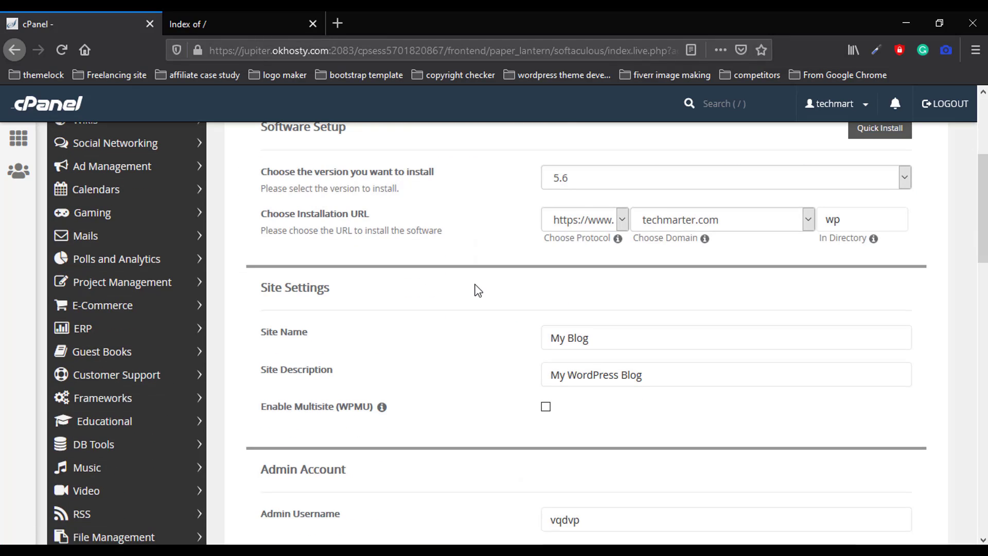
{"action": "scroll", "coordinate": [473, 286], "scroll_direction": "up", "scroll_amount": 1}
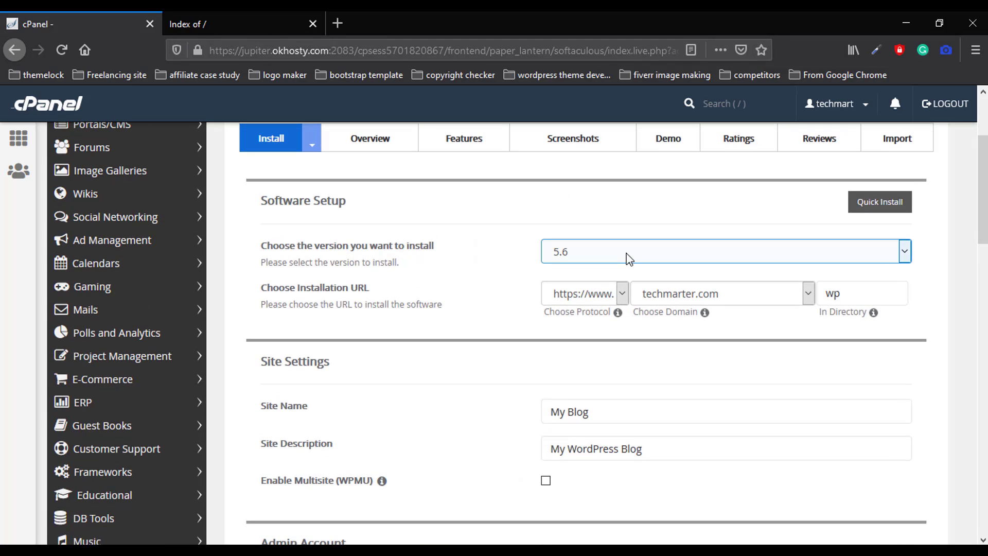
Keep WordPress version 5.6 and review the install URL protocol choices
{"action": "left_click", "coordinate": [629, 258]}
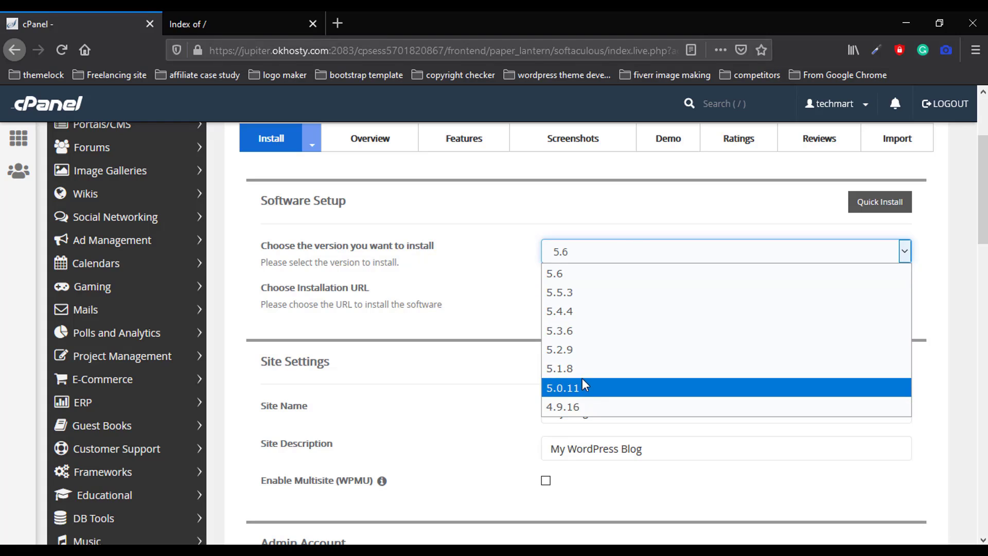
{"action": "left_click", "coordinate": [574, 273]}
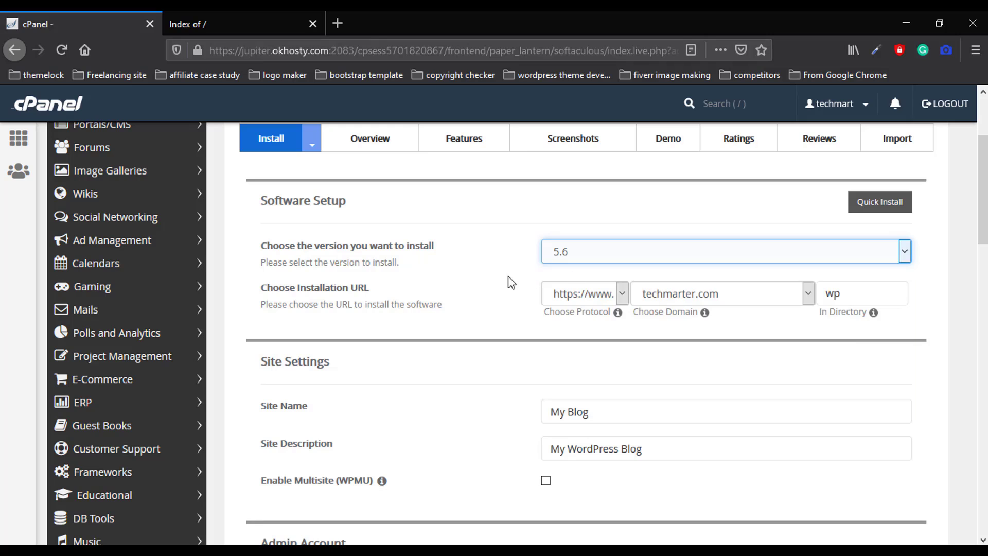
{"action": "scroll", "coordinate": [505, 300], "scroll_direction": "down", "scroll_amount": 1}
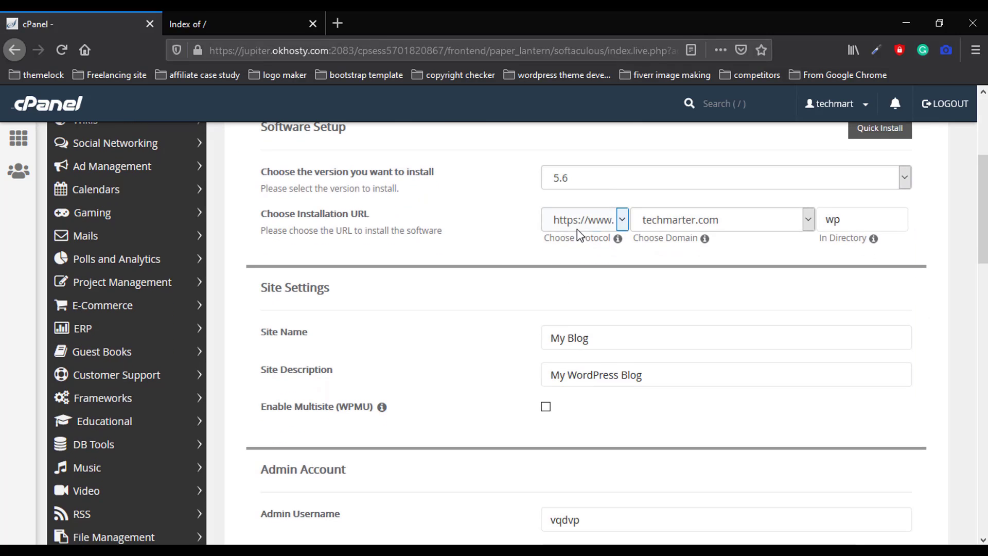
{"action": "left_click", "coordinate": [590, 224]}
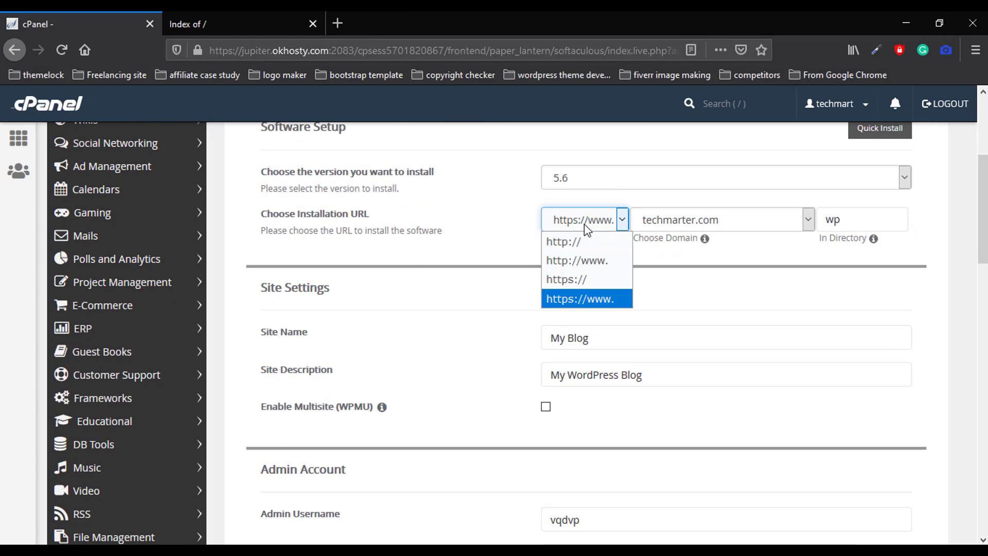
{"action": "left_click", "coordinate": [437, 229]}
{"action": "left_click", "coordinate": [190, 13]}
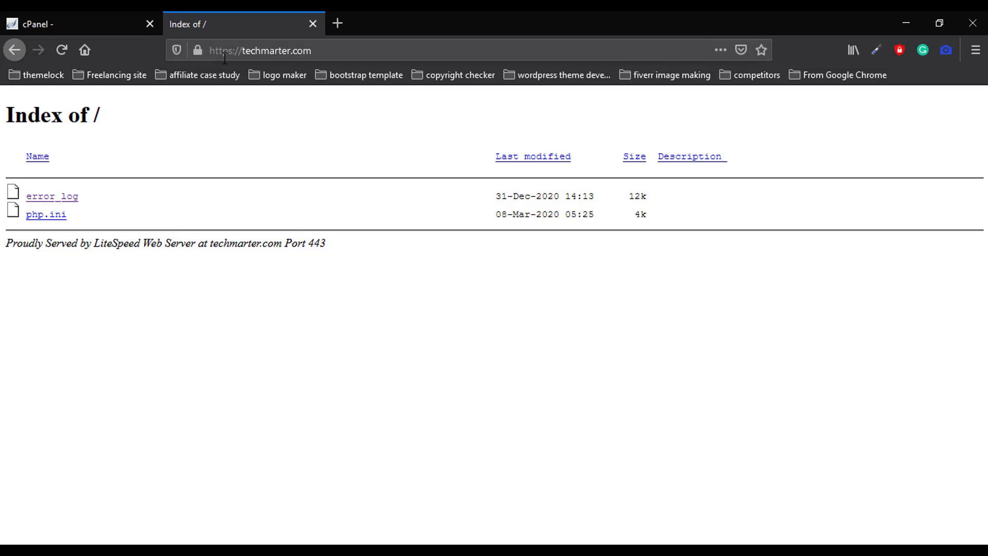
{"action": "left_click", "coordinate": [105, 18]}
{"action": "left_click", "coordinate": [618, 220]}
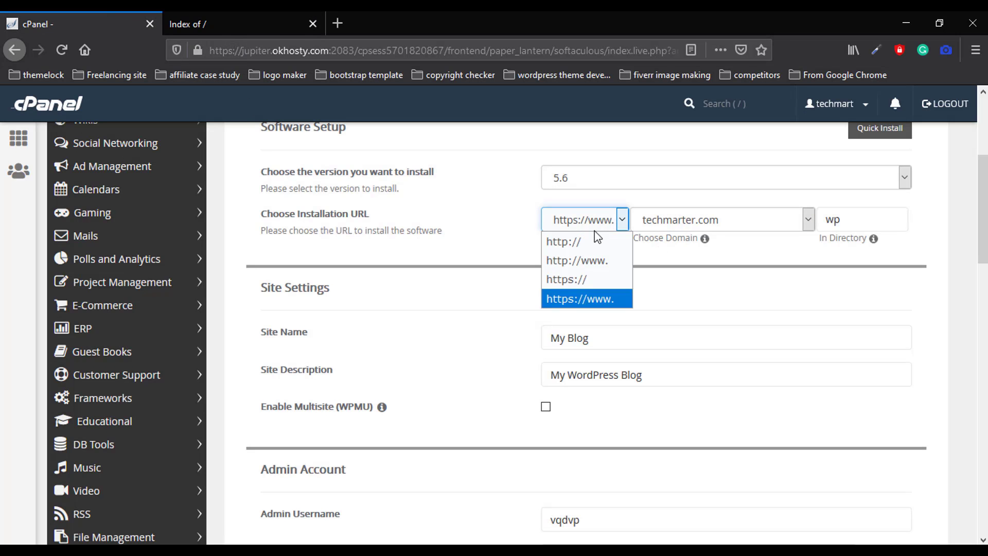
{"action": "left_click", "coordinate": [577, 279]}
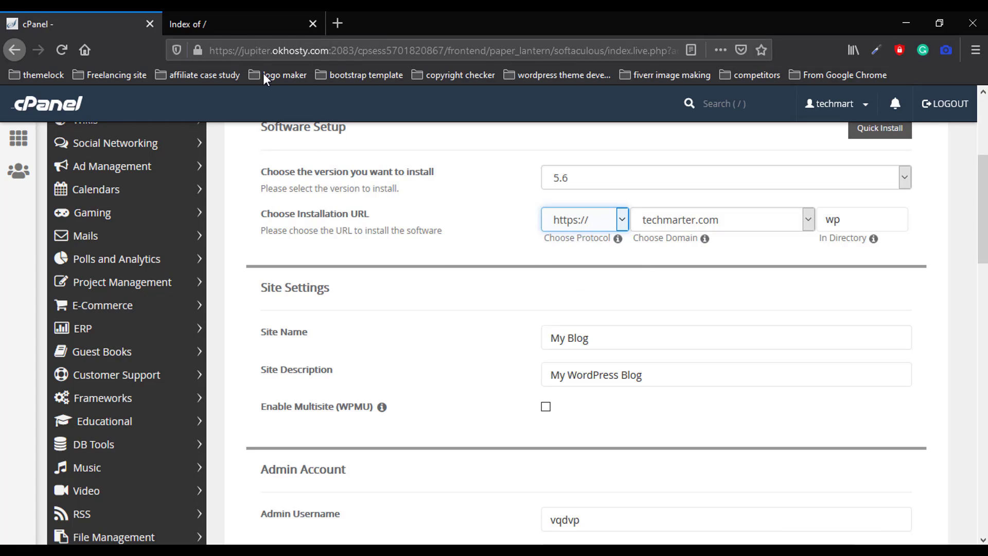
{"action": "left_click", "coordinate": [225, 21]}
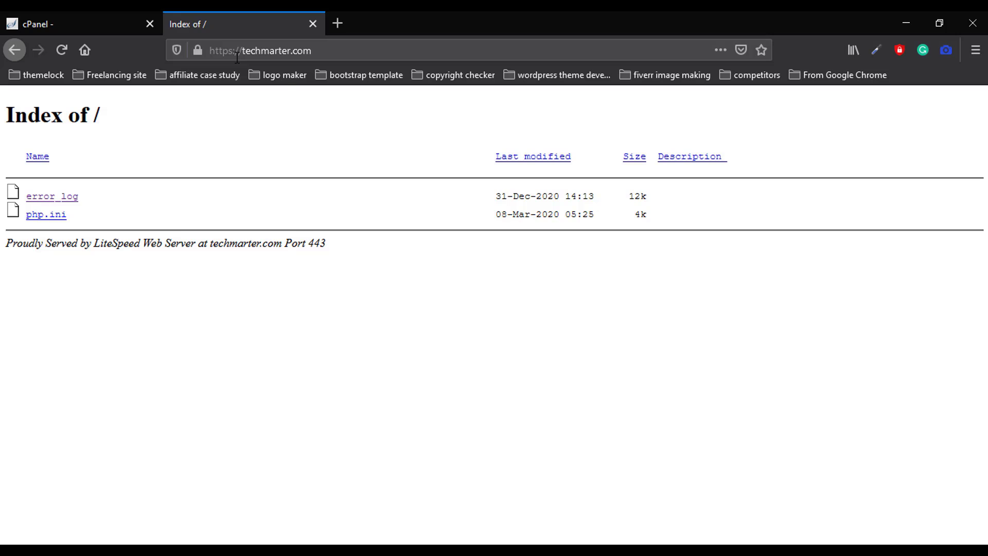
{"action": "left_click", "coordinate": [82, 20]}
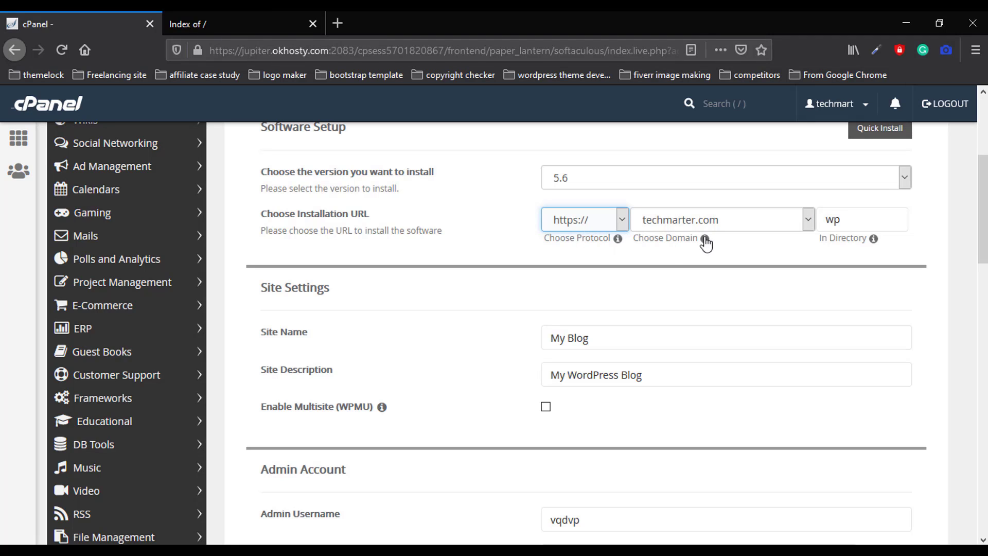
Keep techmarter.com as the domain and clear the 'wp' directory to install at root
{"action": "left_click", "coordinate": [771, 229]}
{"action": "left_click", "coordinate": [743, 220]}
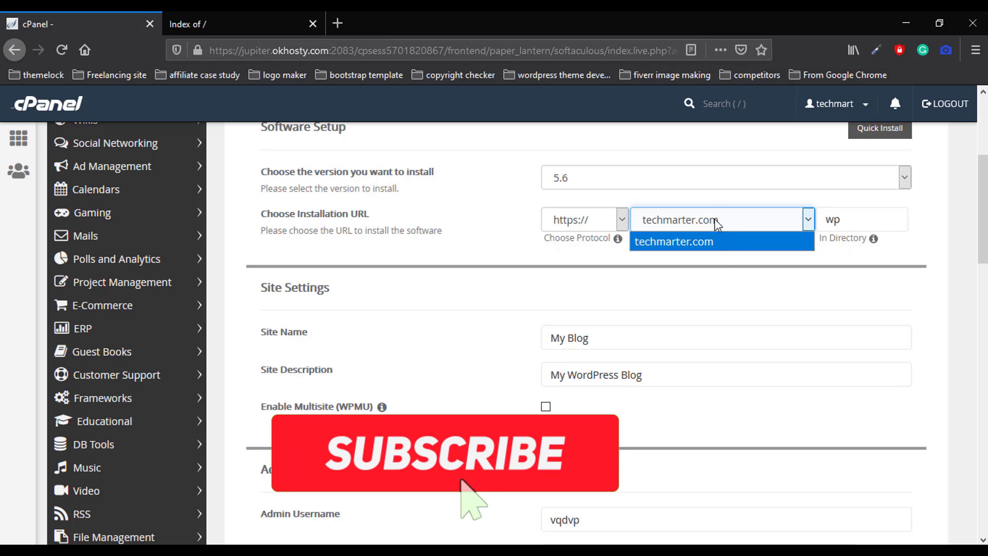
{"action": "left_click", "coordinate": [728, 222]}
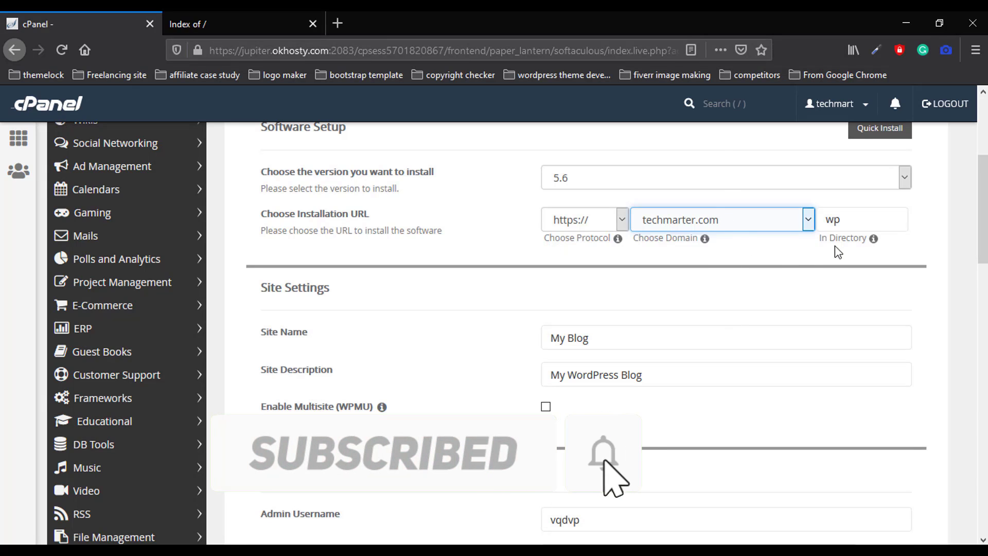
{"action": "left_click", "coordinate": [847, 223]}
{"action": "left_click_drag", "start_coordinate": [856, 221], "coordinate": [821, 216]}
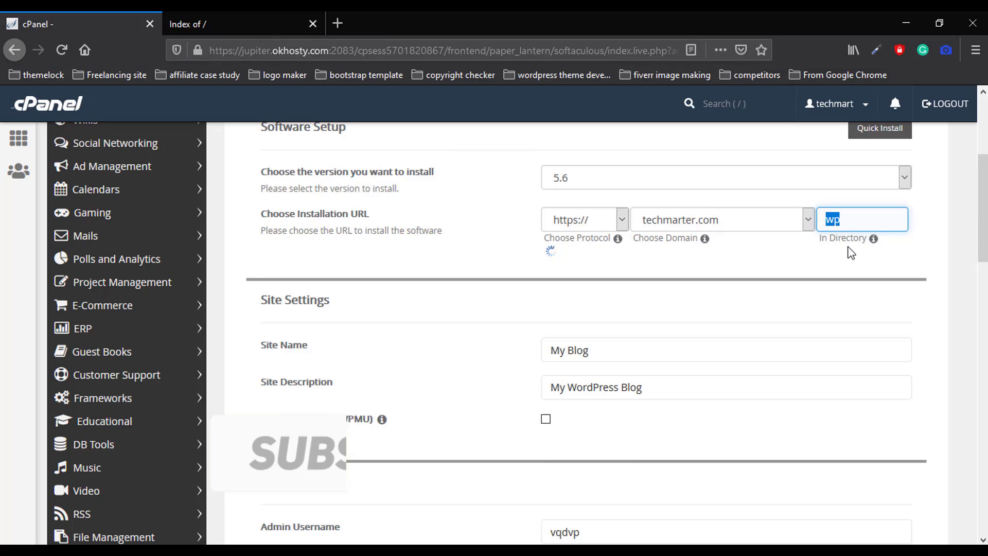
{"action": "key", "text": "BackSpace"}
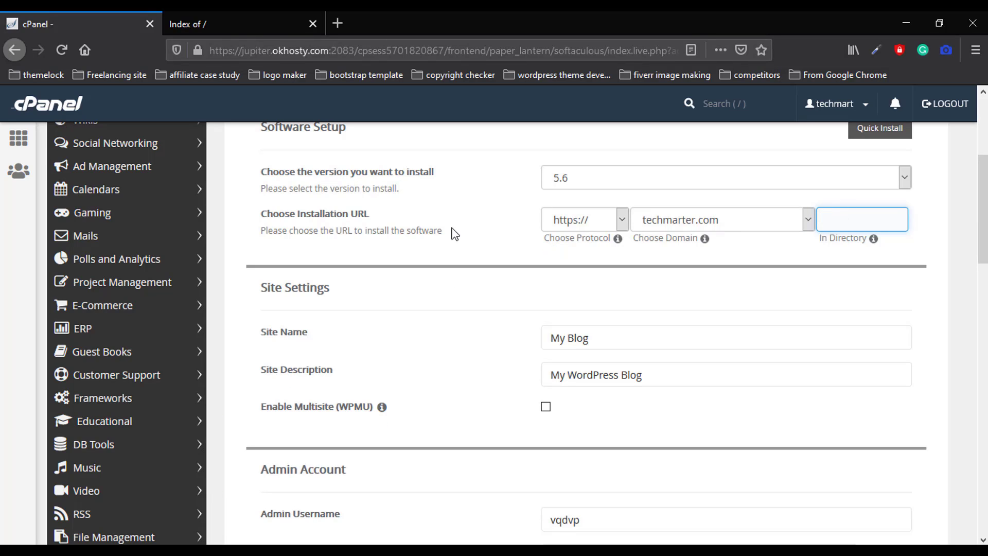
{"action": "left_click", "coordinate": [421, 175]}
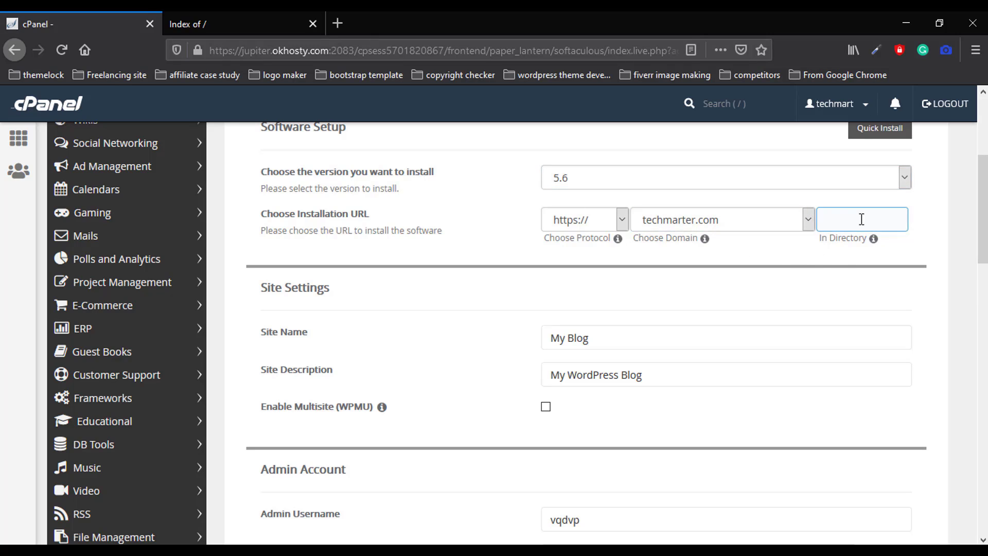
Review the site name and description, leaving both unchanged
{"action": "scroll", "coordinate": [575, 338], "scroll_direction": "down", "scroll_amount": 1}
{"action": "scroll", "coordinate": [583, 341], "scroll_direction": "down", "scroll_amount": 1}
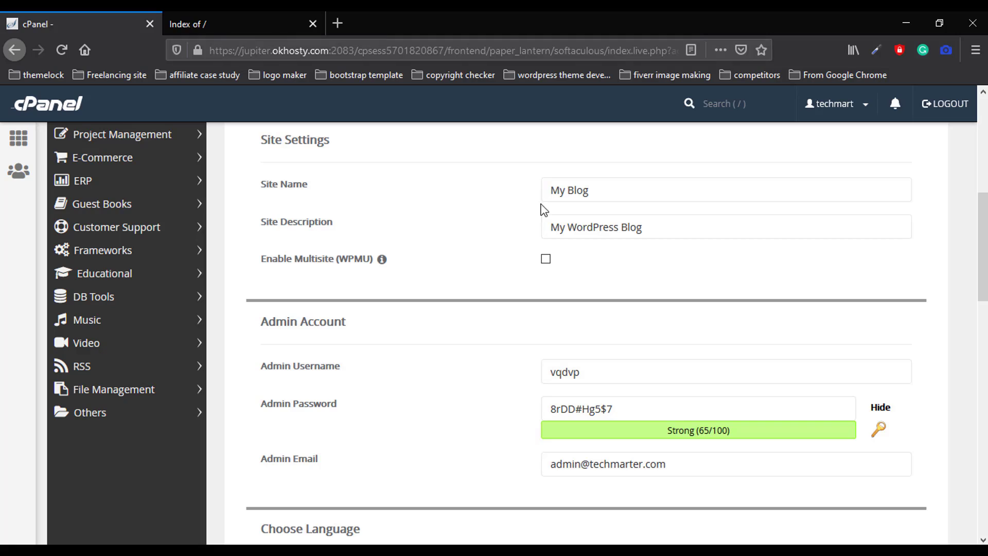
{"action": "left_click", "coordinate": [585, 191]}
{"action": "key", "text": "ctrl+a"}
{"action": "left_click", "coordinate": [653, 229]}
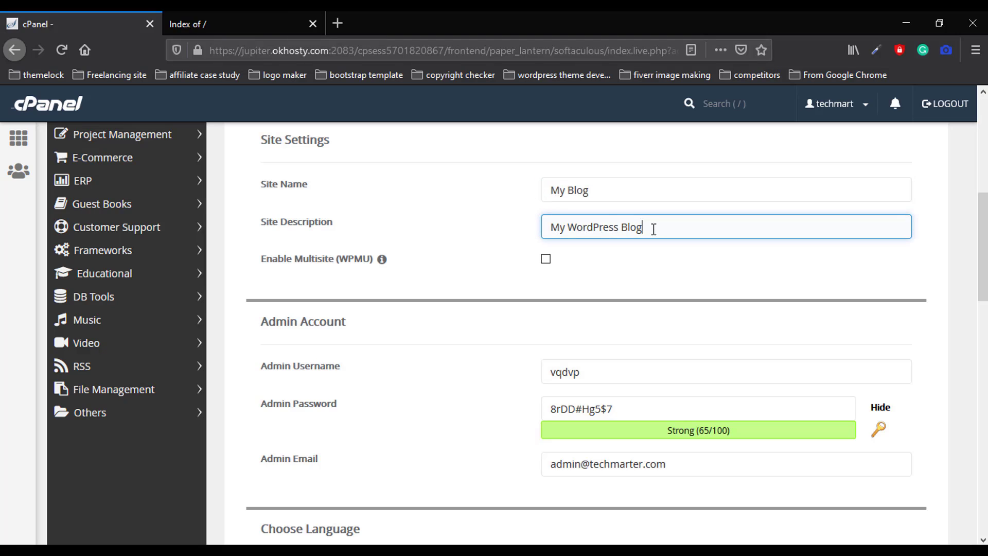
{"action": "left_click_drag", "start_coordinate": [654, 229], "coordinate": [498, 236]}
{"action": "left_click", "coordinate": [498, 236]}
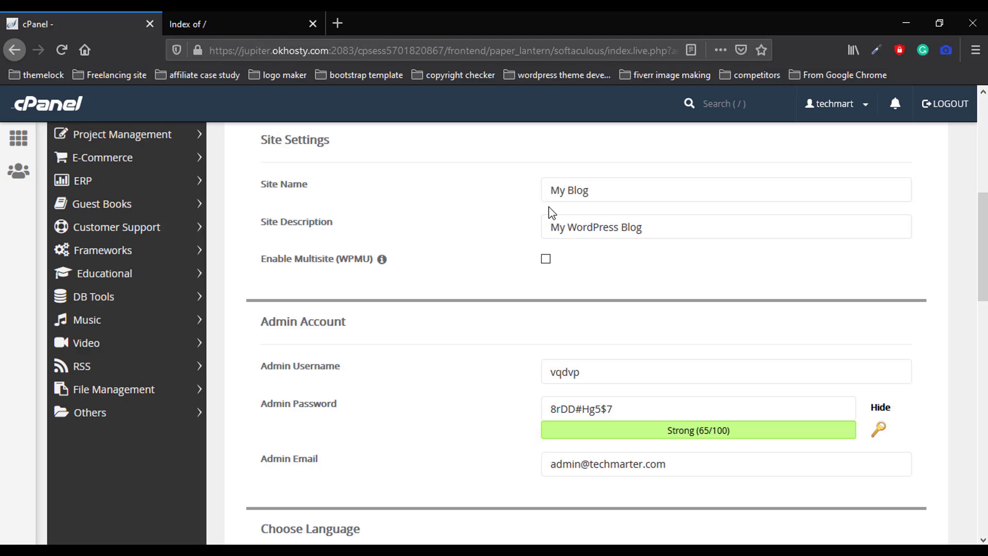
{"action": "left_click_drag", "start_coordinate": [610, 194], "coordinate": [546, 194]}
{"action": "left_click_drag", "start_coordinate": [655, 227], "coordinate": [519, 230]}
{"action": "left_click", "coordinate": [521, 236]}
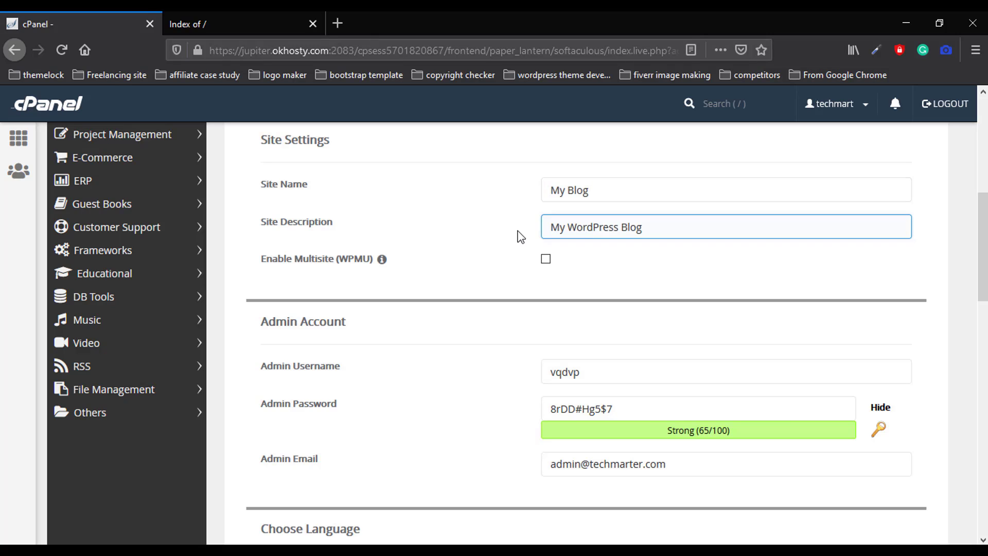
{"action": "scroll", "coordinate": [535, 335], "scroll_direction": "down", "scroll_amount": 3}
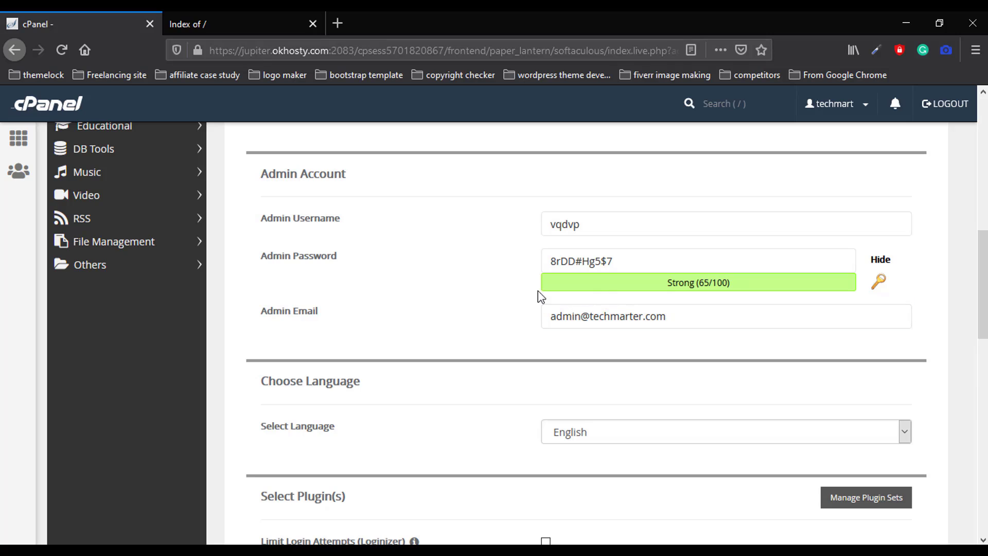
{"action": "scroll", "coordinate": [507, 300], "scroll_direction": "up", "scroll_amount": 1}
{"action": "scroll", "coordinate": [508, 300], "scroll_direction": "down", "scroll_amount": 1}
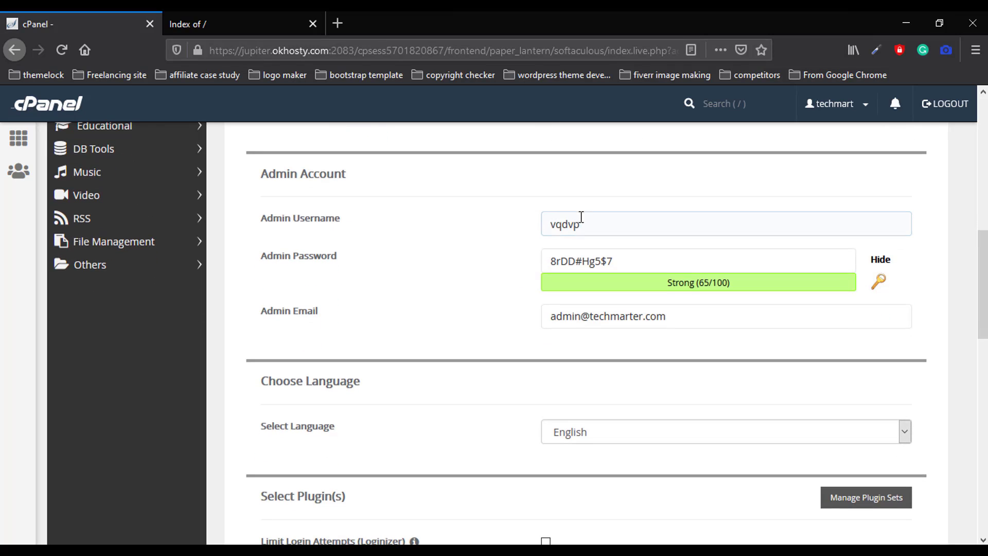
Replace the admin username with admin and type a new admin password
{"action": "left_click_drag", "start_coordinate": [581, 216], "coordinate": [489, 209]}
{"action": "key", "text": "BackSpace"}
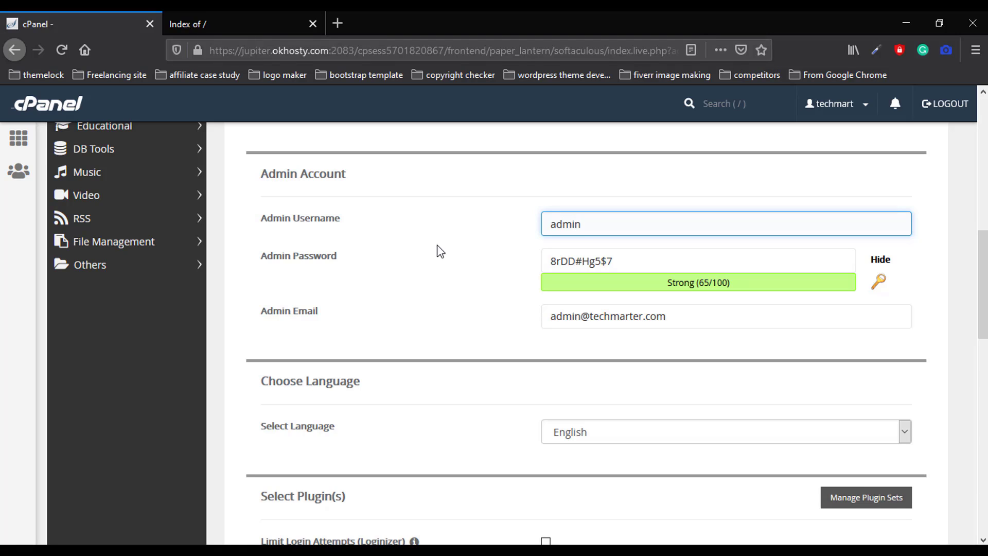
{"action": "key", "text": "Tab"}
{"action": "key", "text": "Tab"}
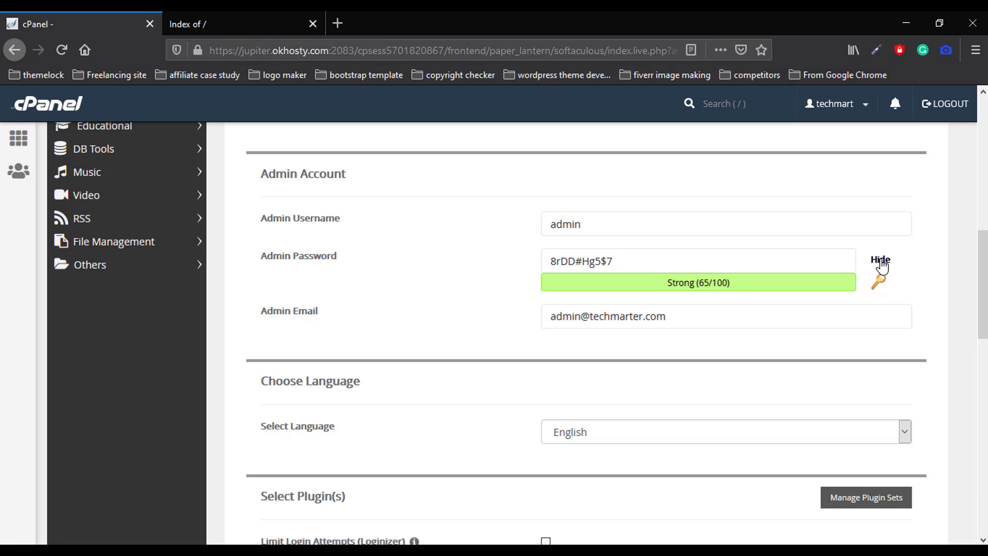
{"action": "left_click", "coordinate": [881, 260]}
{"action": "left_click_drag", "start_coordinate": [838, 260], "coordinate": [412, 267]}
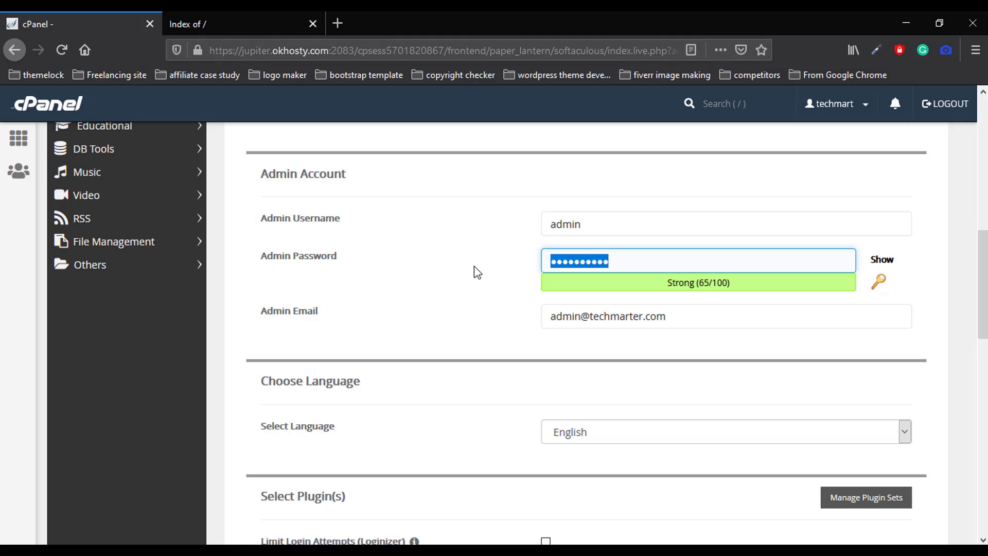
{"action": "key", "text": "BackSpace"}
{"action": "type", "text": "a"}
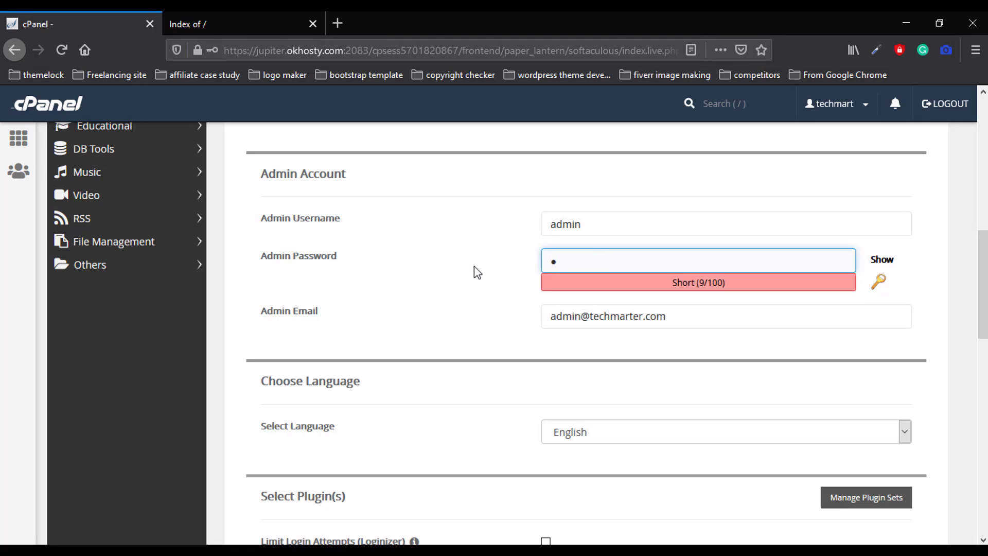
{"action": "type", "text": "dmi"}
{"action": "key", "text": "BackSpace"}
{"action": "key", "text": "BackSpace"}
{"action": "key", "text": "BackSpace"}
{"action": "key", "text": "BackSpace"}
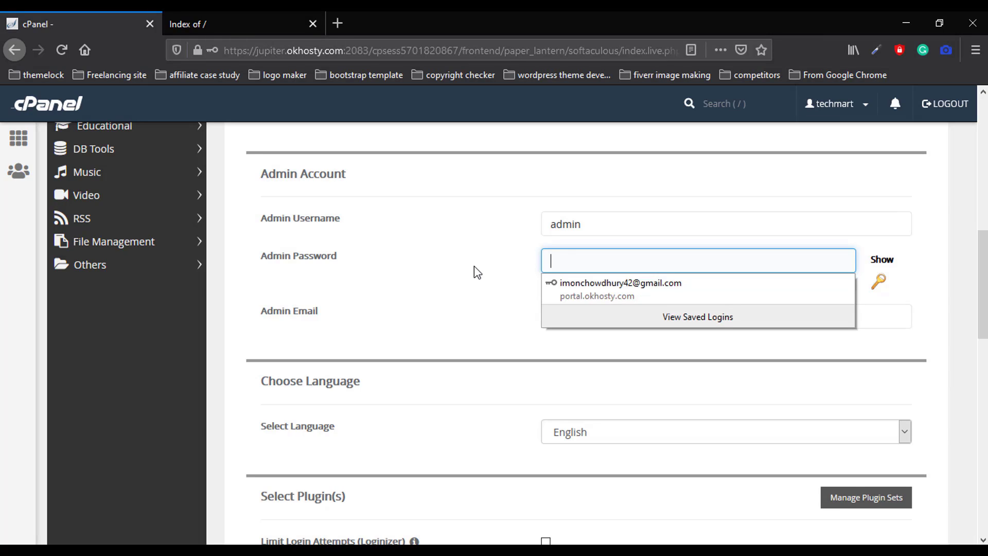
{"action": "type", "text": "adm"}
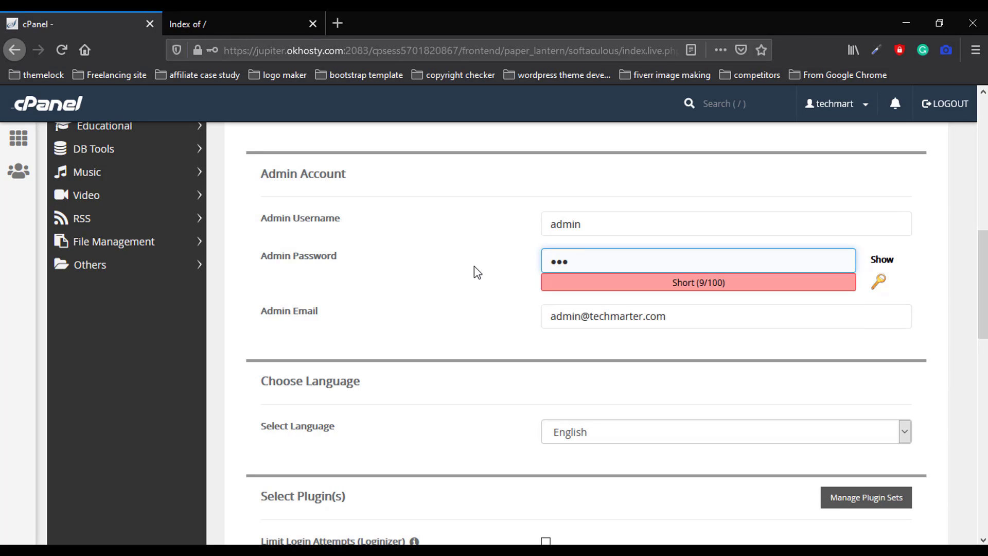
{"action": "type", "text": "in123456"}
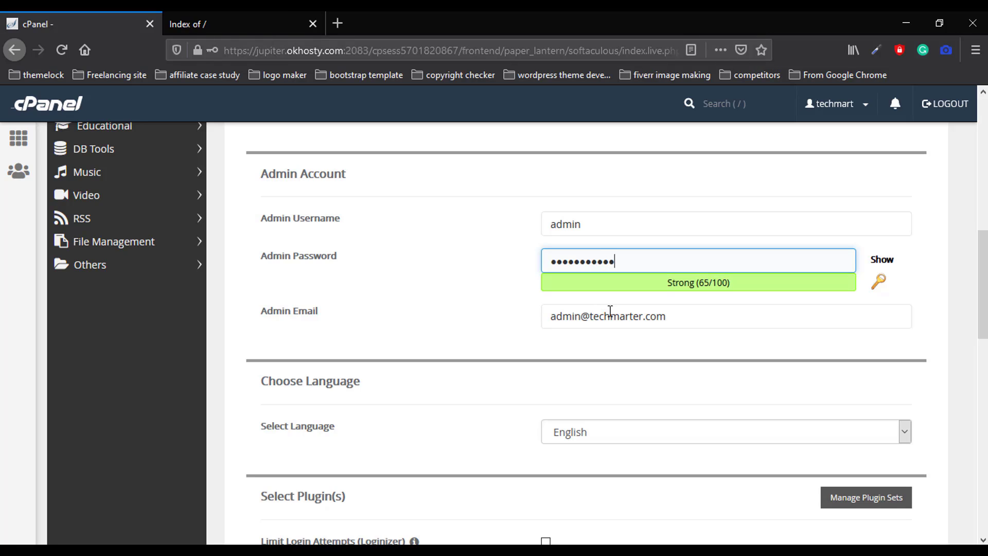
Replace the admin e-mail with the administrator's saved address
{"action": "left_click_drag", "start_coordinate": [690, 315], "coordinate": [498, 315]}
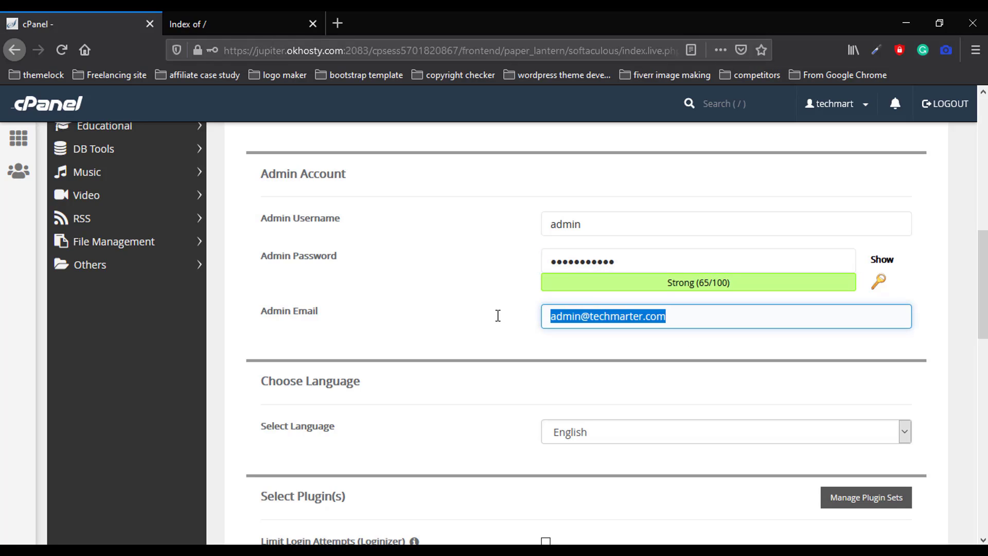
{"action": "key", "text": "BackSpace"}
{"action": "type", "text": "im"}
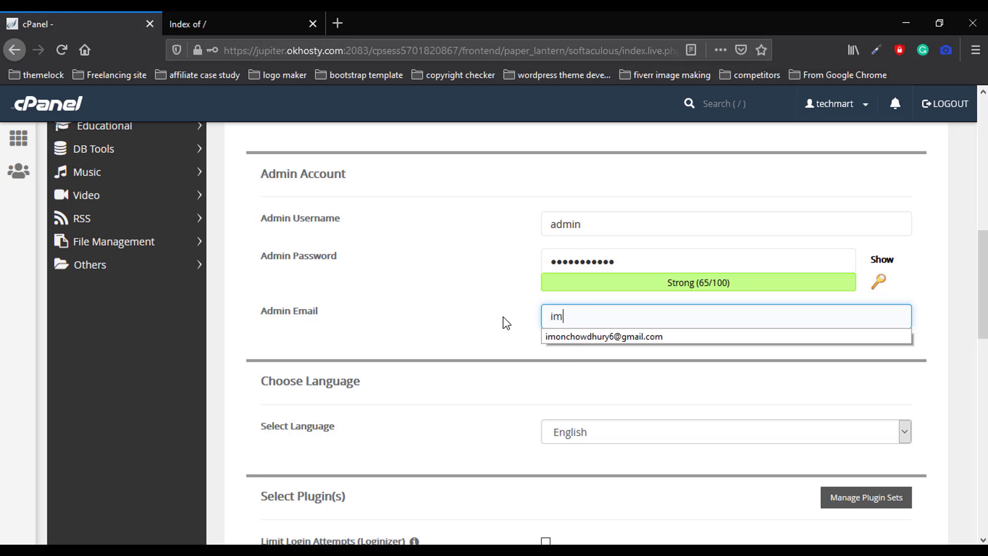
{"action": "left_click", "coordinate": [564, 336]}
Fill in the installation-details e-mail with the administrator's saved address
{"action": "scroll", "coordinate": [592, 360], "scroll_direction": "down", "scroll_amount": 3}
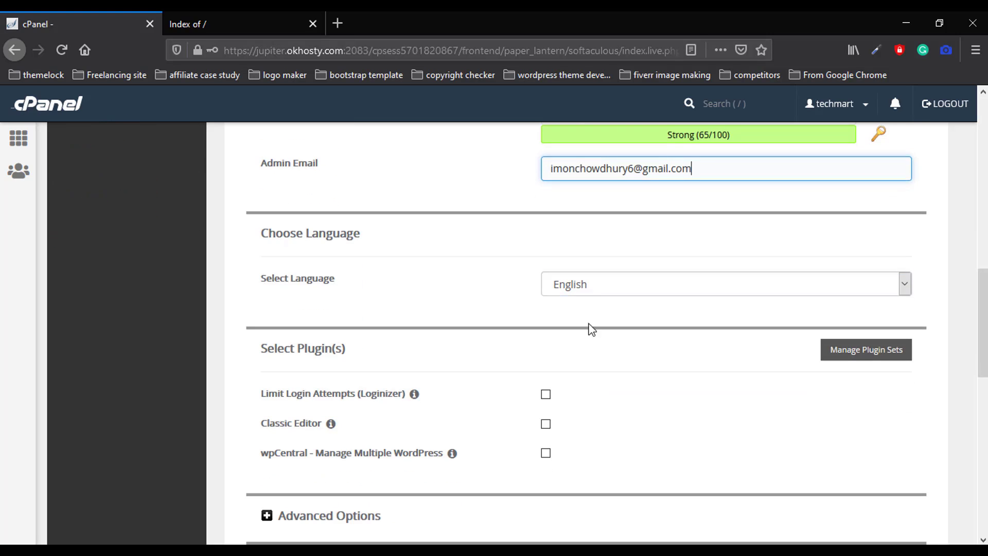
{"action": "scroll", "coordinate": [587, 359], "scroll_direction": "down", "scroll_amount": 6}
{"action": "scroll", "coordinate": [569, 381], "scroll_direction": "down", "scroll_amount": 6}
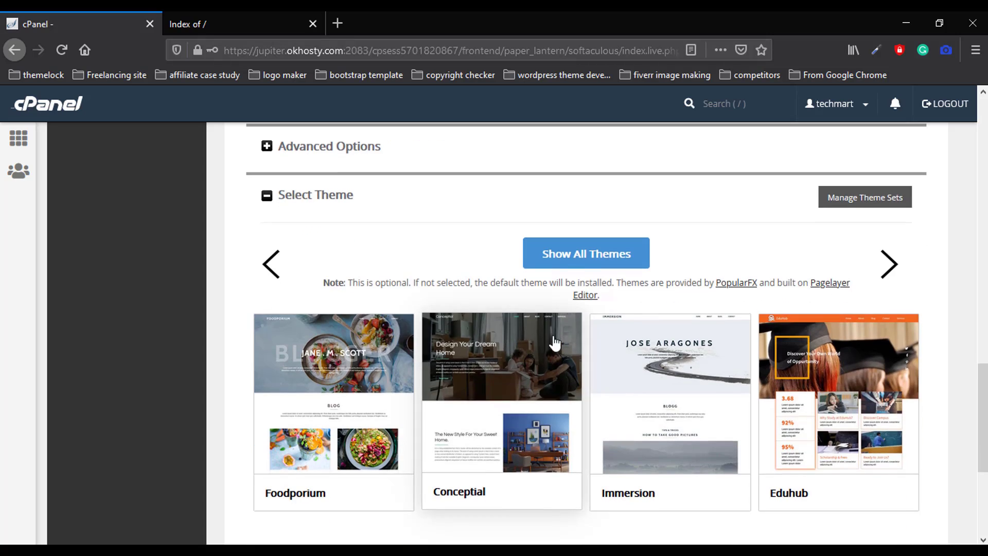
{"action": "left_click", "coordinate": [620, 369]}
{"action": "left_click", "coordinate": [621, 371]}
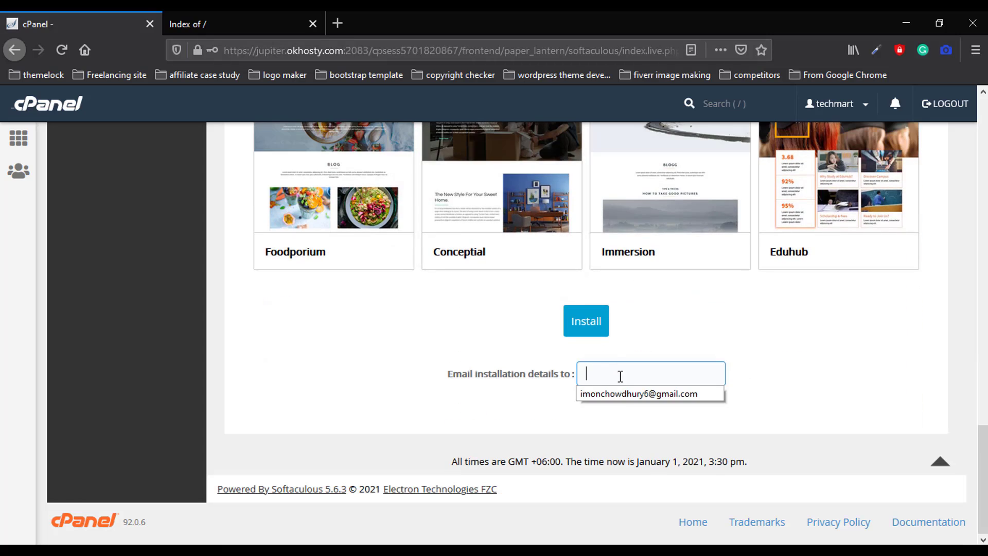
{"action": "left_click", "coordinate": [632, 395]}
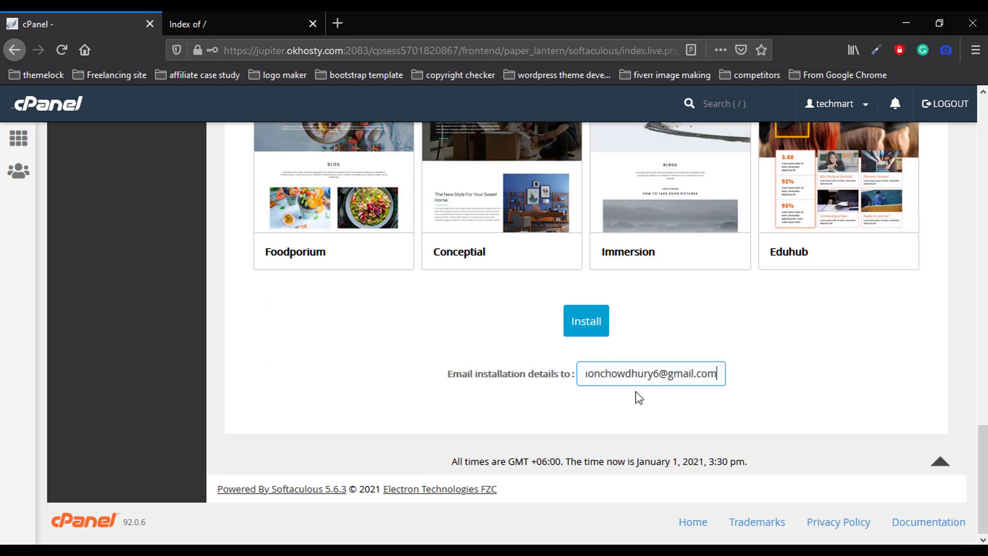
Run the WordPress installation, decline saving the login, and read the success message
{"action": "left_click", "coordinate": [591, 328]}
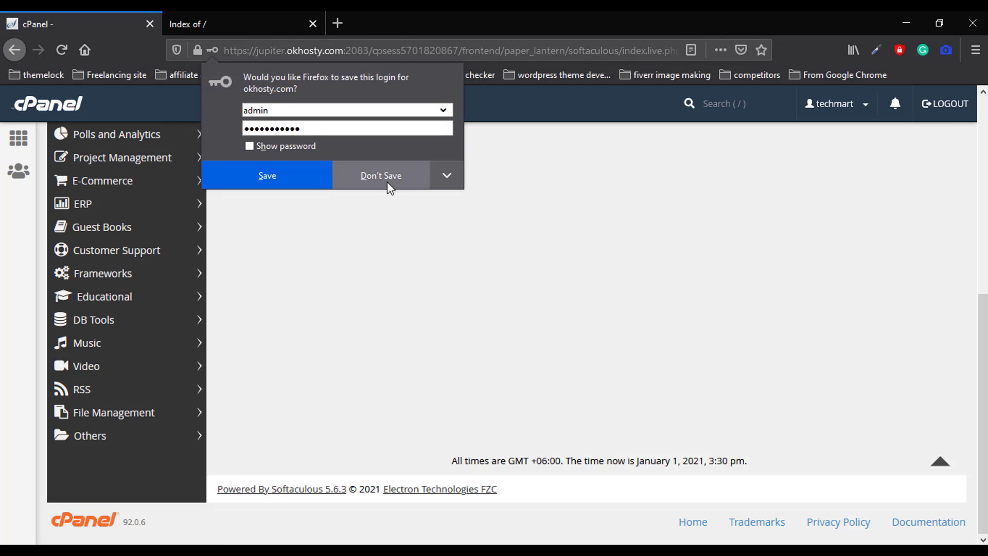
{"action": "left_click", "coordinate": [387, 181]}
{"action": "scroll", "coordinate": [503, 369], "scroll_direction": "down", "scroll_amount": 2}
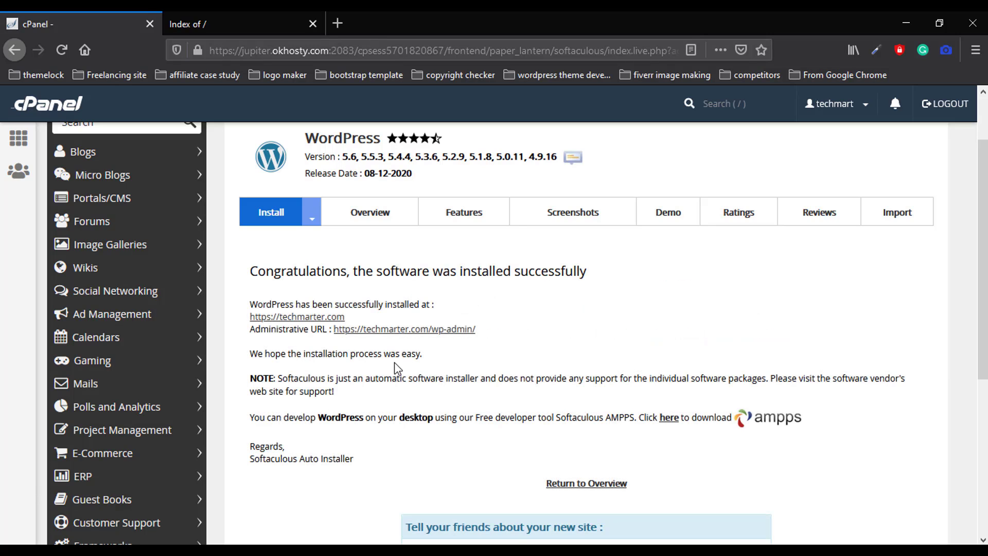
{"action": "scroll", "coordinate": [536, 391], "scroll_direction": "down", "scroll_amount": 3}
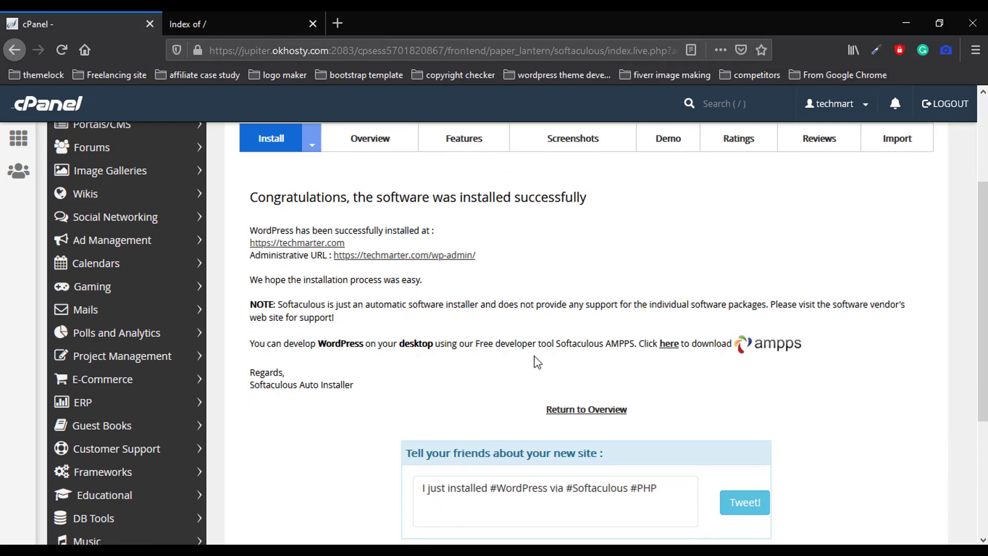
{"action": "left_click", "coordinate": [262, 25]}
Reload techmarter.com to see My Blog with its Hello world! post, then return to Softaculous
{"action": "left_click", "coordinate": [295, 52]}
{"action": "left_click", "coordinate": [40, 474]}
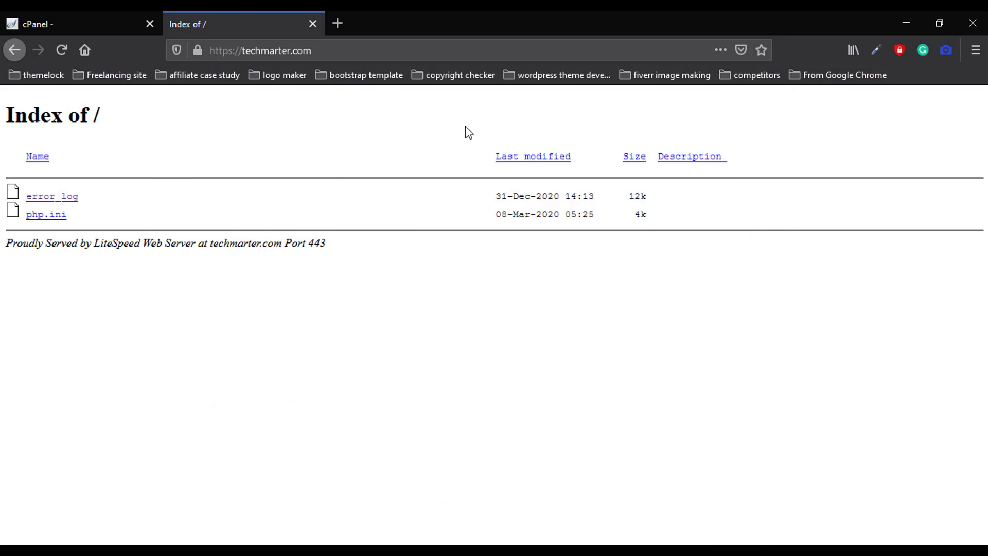
{"action": "left_click", "coordinate": [347, 49]}
{"action": "key", "text": "Return"}
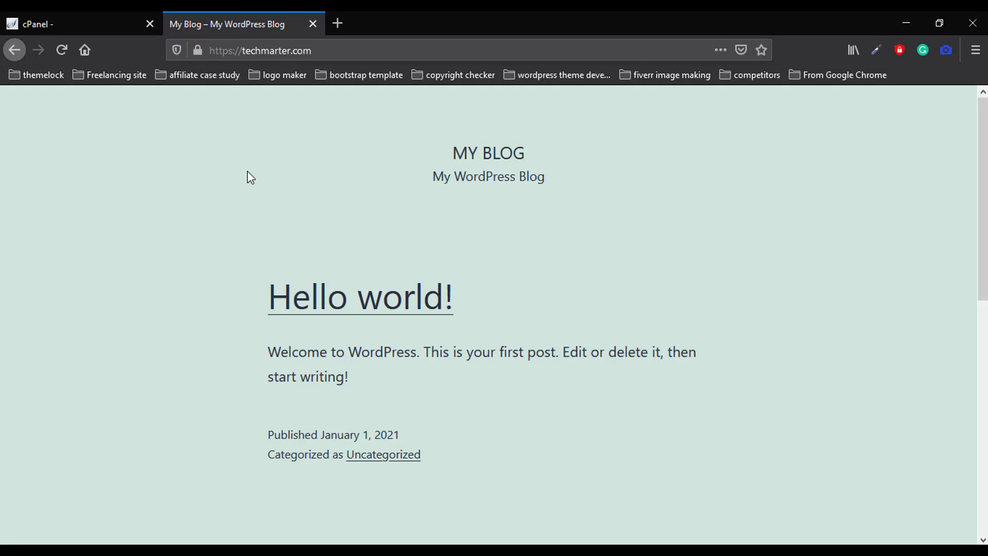
{"action": "scroll", "coordinate": [491, 380], "scroll_direction": "down", "scroll_amount": 10}
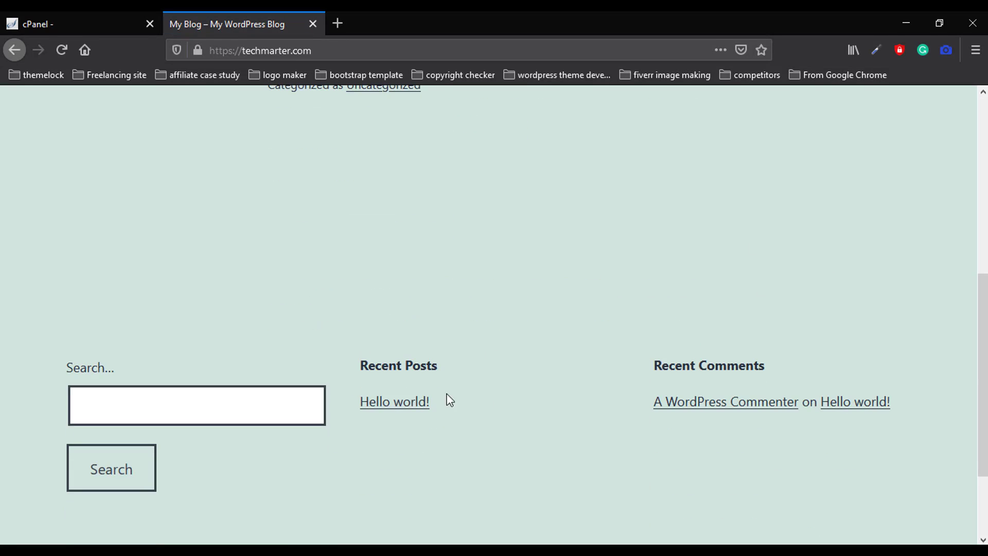
{"action": "scroll", "coordinate": [467, 347], "scroll_direction": "up", "scroll_amount": 10}
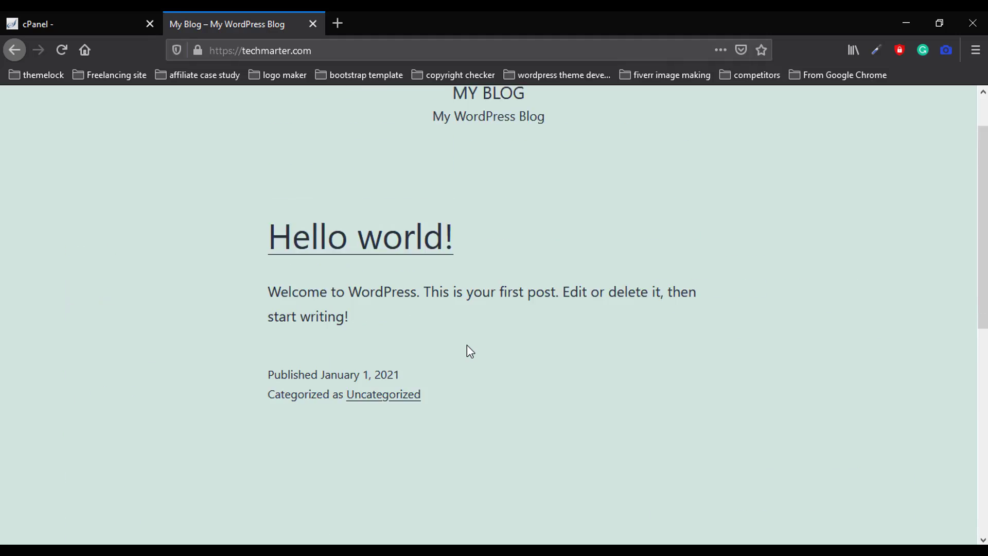
{"action": "left_click", "coordinate": [70, 25]}
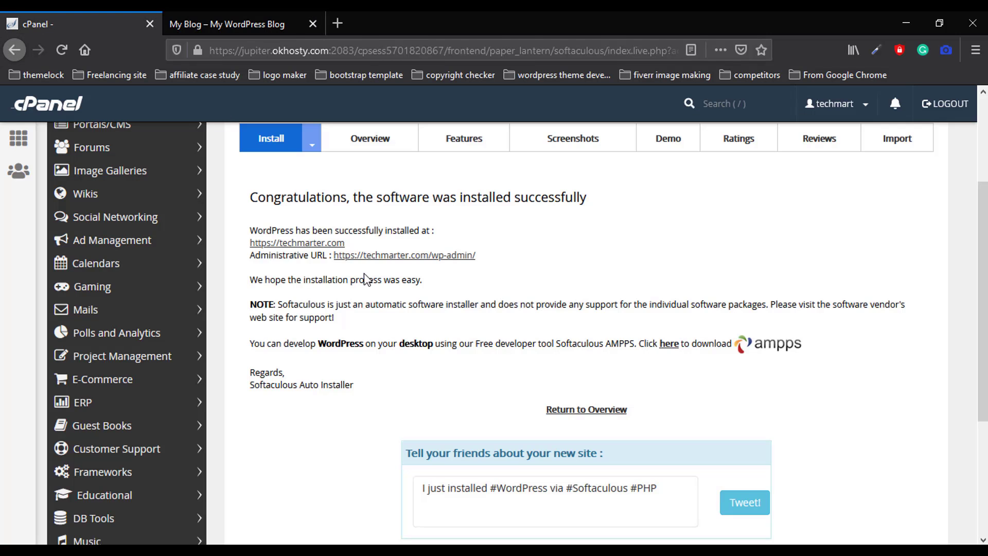
Open the Administrative URL, load techmarter.com/wp-admin in the blog tab, and close the duplicate tab
{"action": "left_click", "coordinate": [421, 260]}
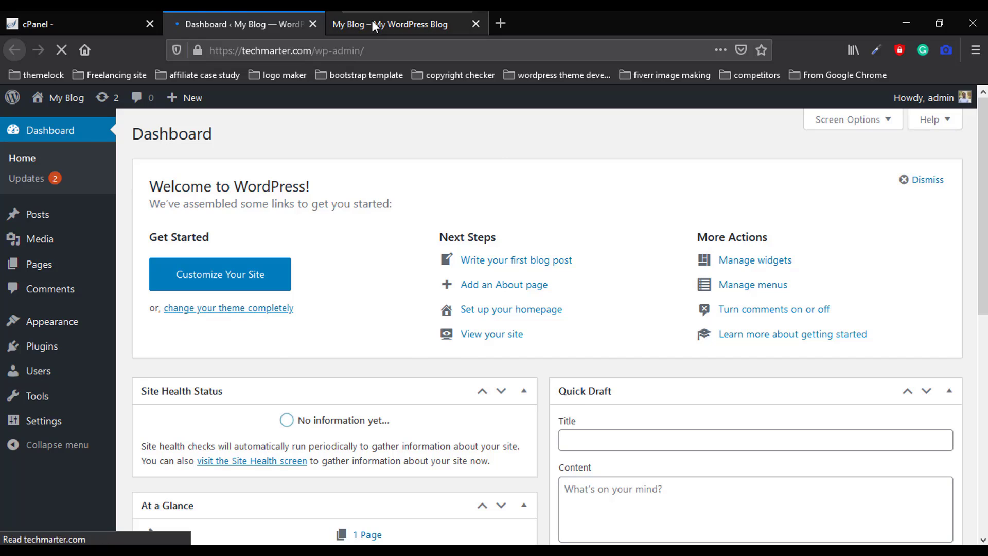
{"action": "left_click", "coordinate": [371, 22]}
{"action": "left_click", "coordinate": [368, 52]}
{"action": "left_click", "coordinate": [365, 48]}
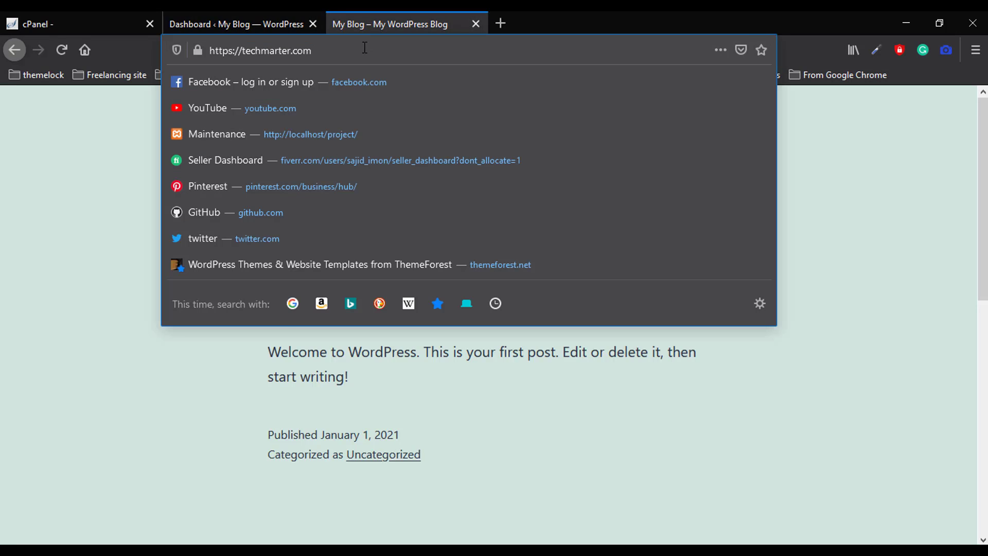
{"action": "type", "text": "/wp"}
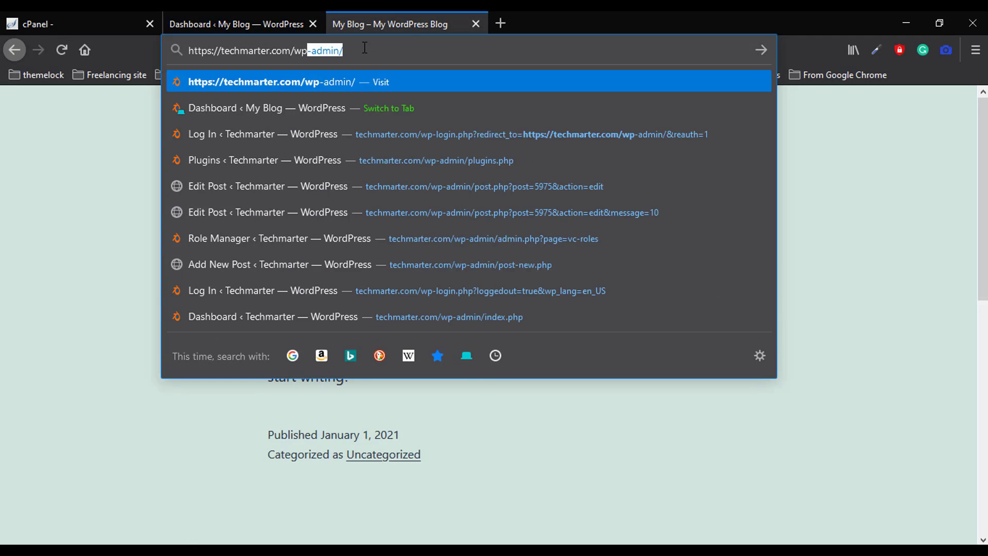
{"action": "key", "text": "Return"}
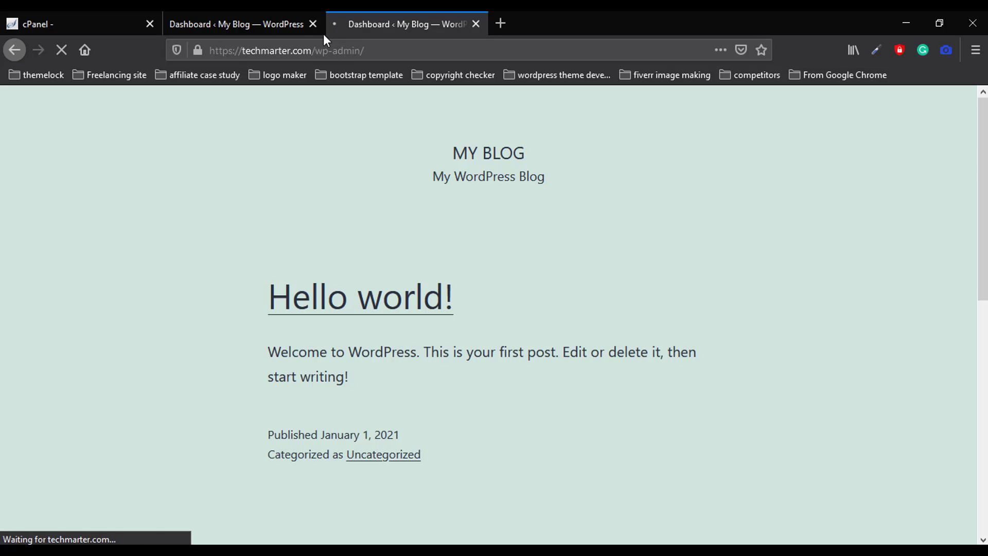
{"action": "left_click", "coordinate": [313, 24]}
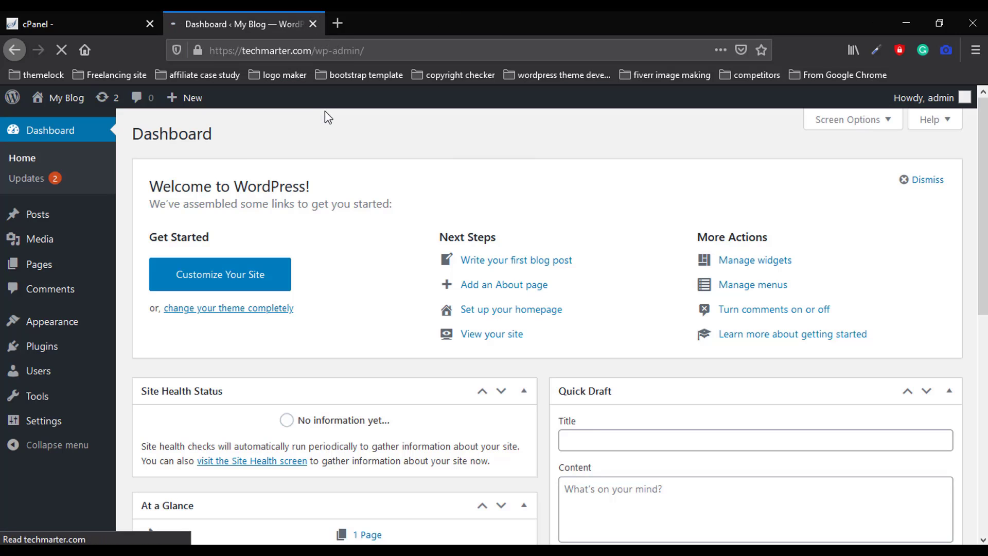
Log out of WordPress and load the techmarter.com/wp-admin login page
{"action": "mouse_move", "coordinate": [927, 98]}
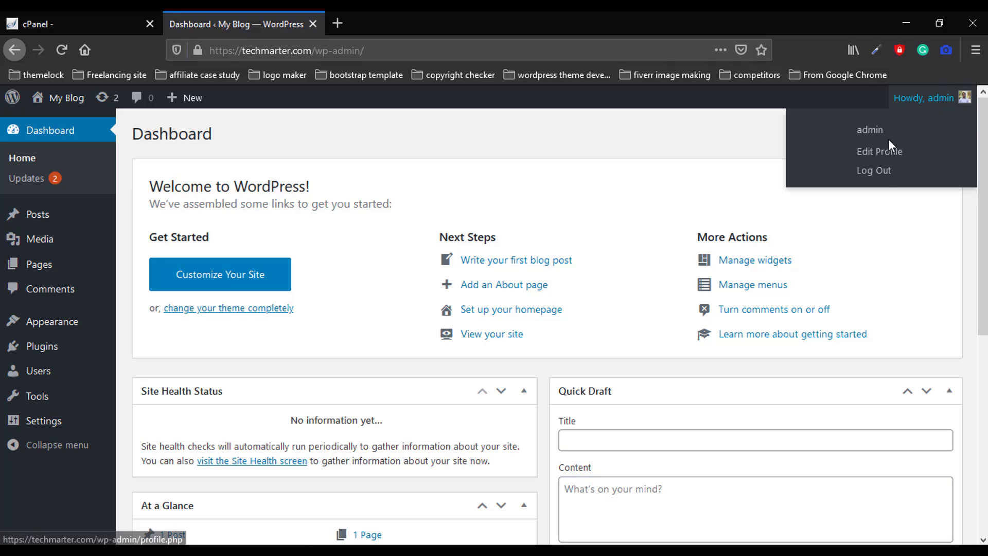
{"action": "left_click", "coordinate": [878, 171]}
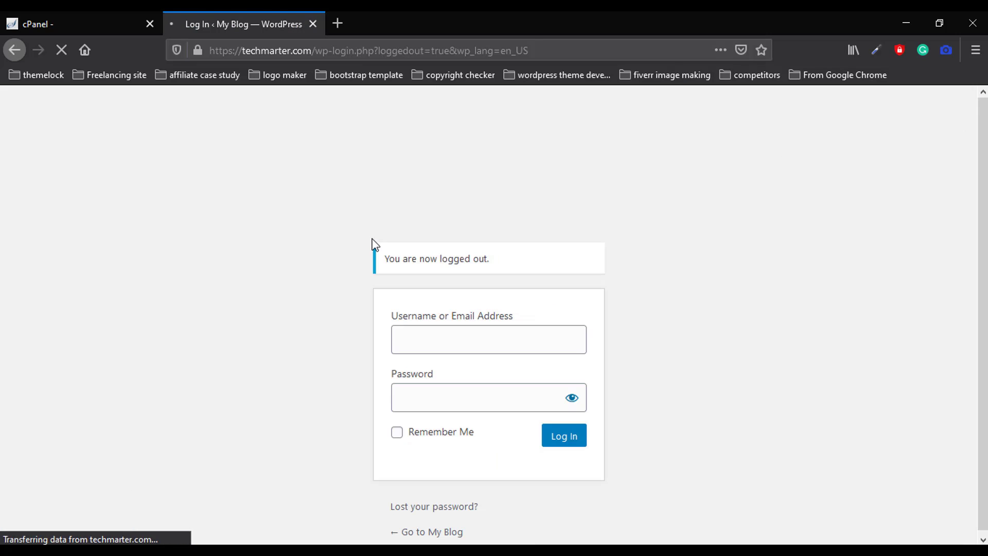
{"action": "left_click", "coordinate": [387, 47]}
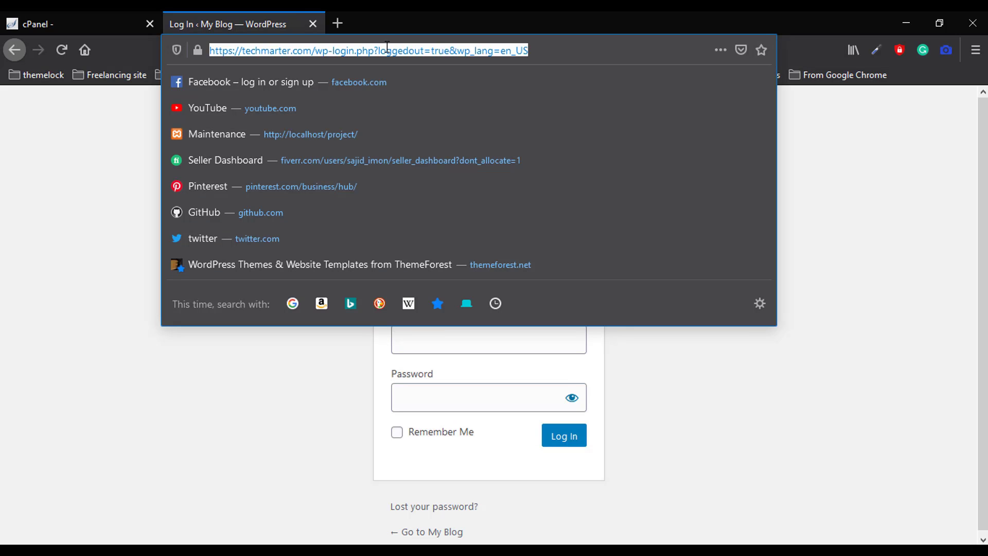
{"action": "key", "text": "BackSpace"}
{"action": "type", "text": "techmarter.com/"}
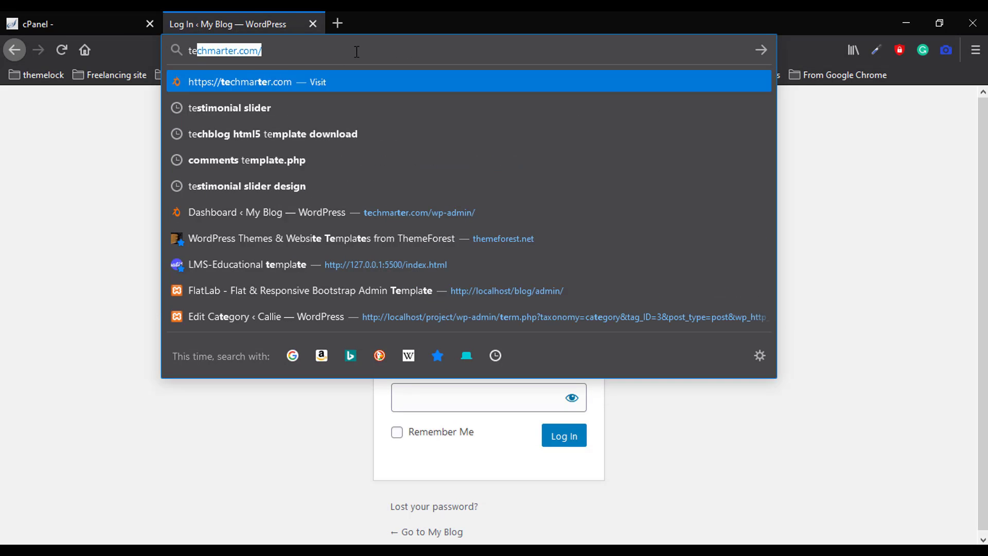
{"action": "key", "text": "Right"}
{"action": "type", "text": "w"}
{"action": "key", "text": "Return"}
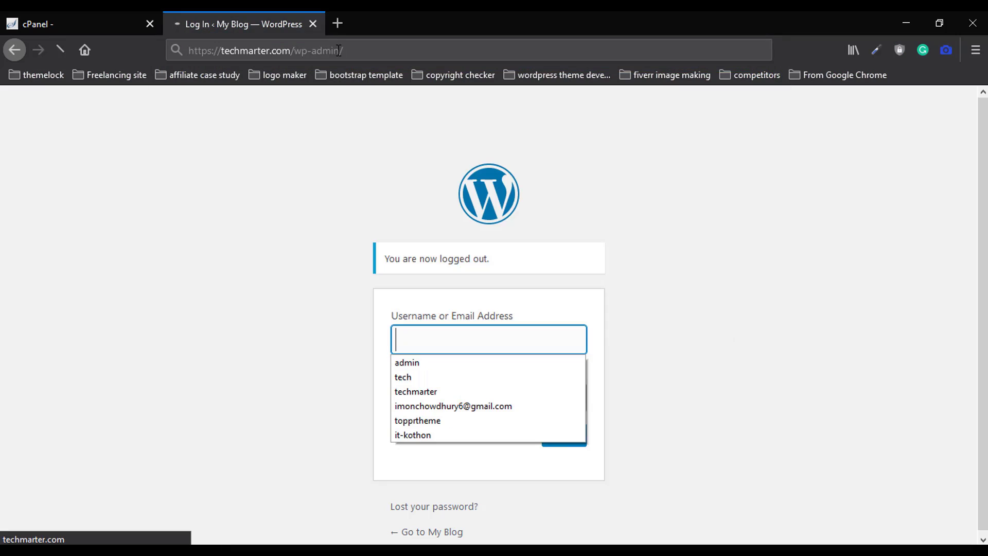
Log in with the saved username and the admin password, declining to save the login
{"action": "left_click", "coordinate": [459, 302]}
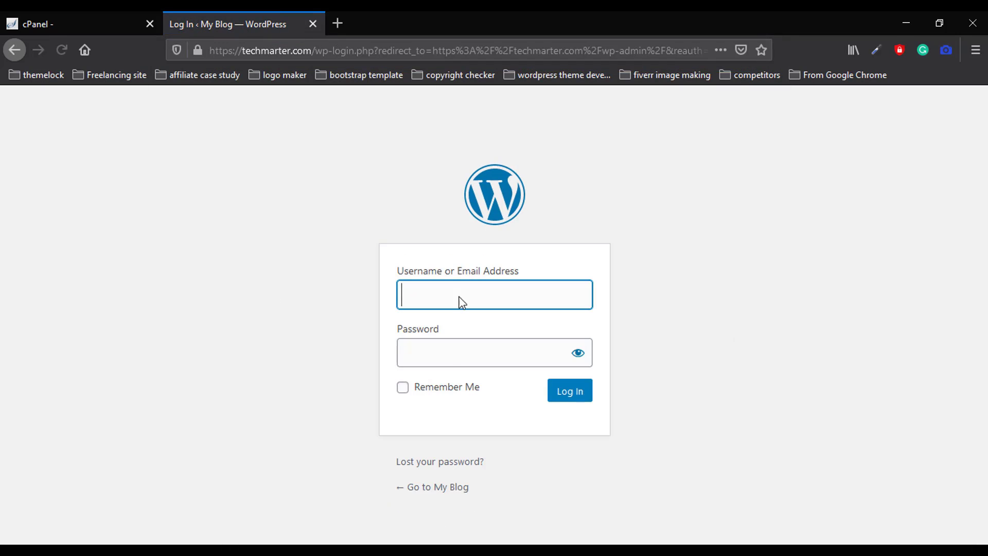
{"action": "left_click", "coordinate": [350, 204]}
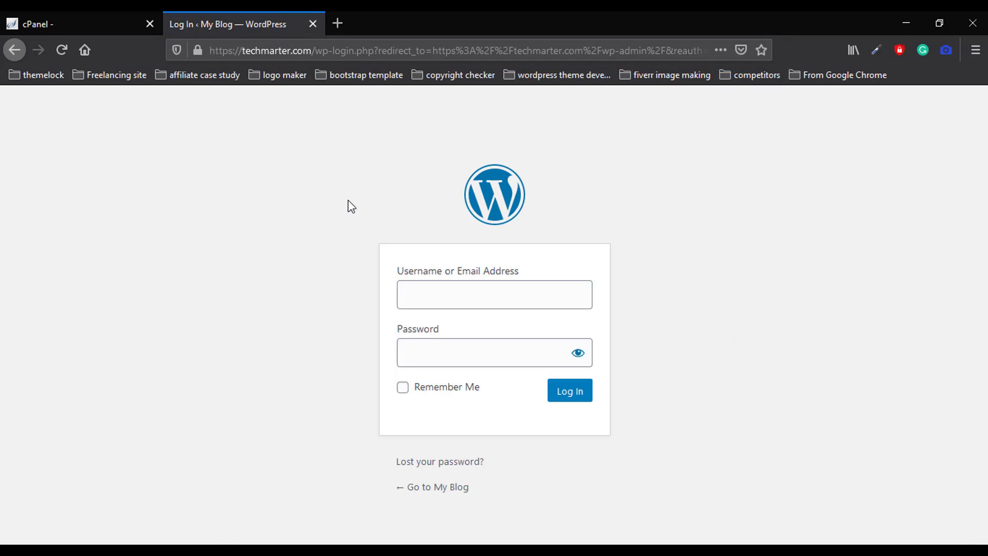
{"action": "left_click", "coordinate": [455, 291]}
{"action": "left_click", "coordinate": [419, 318]}
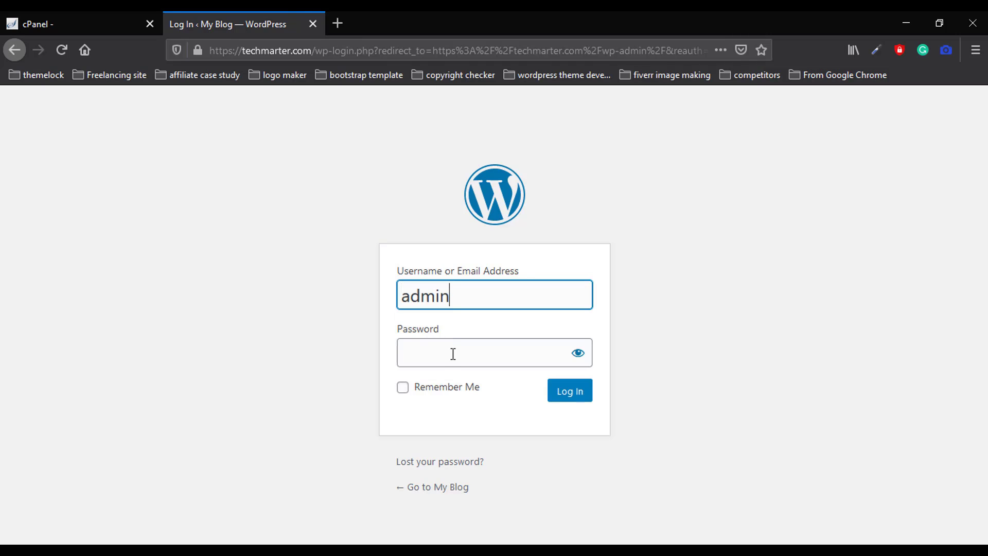
{"action": "left_click", "coordinate": [453, 353]}
{"action": "type", "text": "a"}
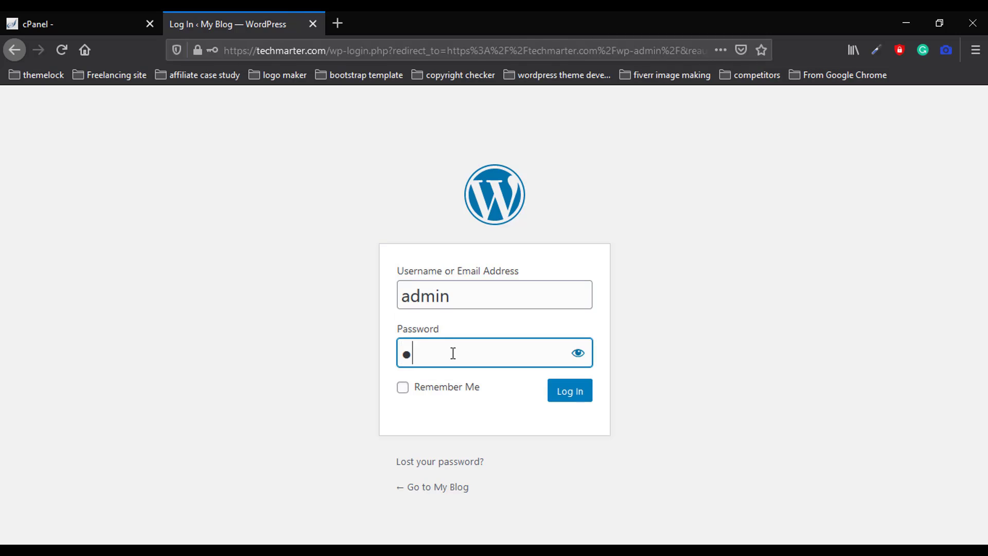
{"action": "type", "text": "aaaaa"}
{"action": "left_click", "coordinate": [565, 396]}
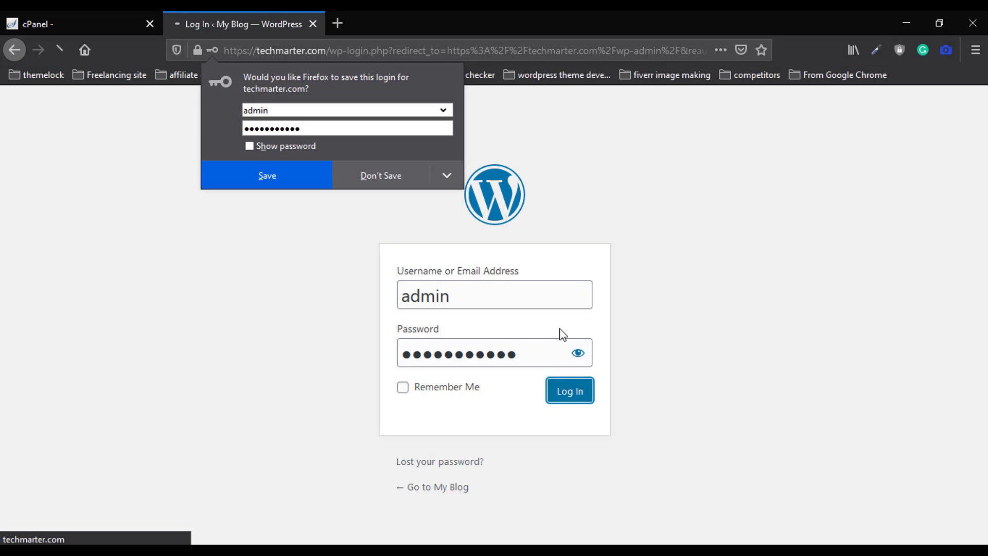
{"action": "left_click", "coordinate": [394, 179]}
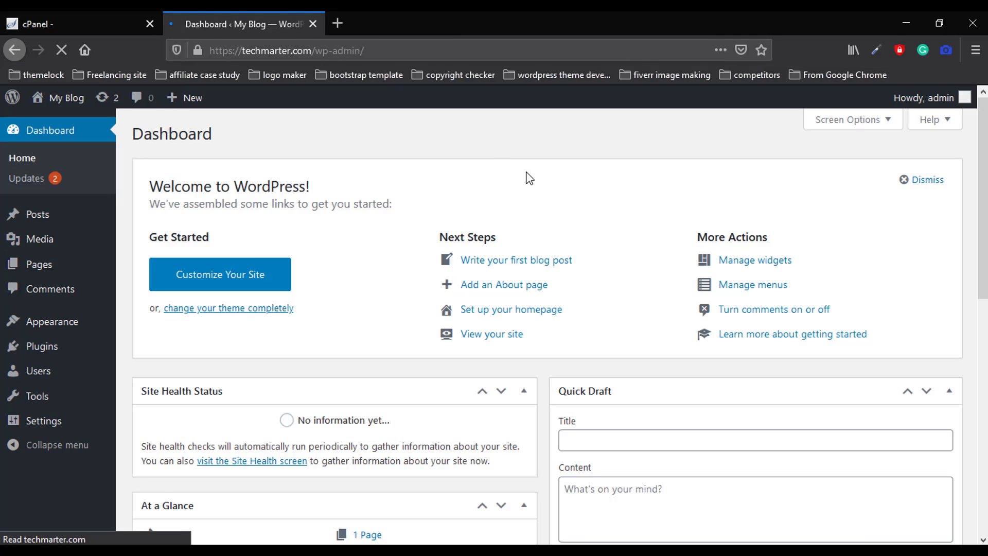